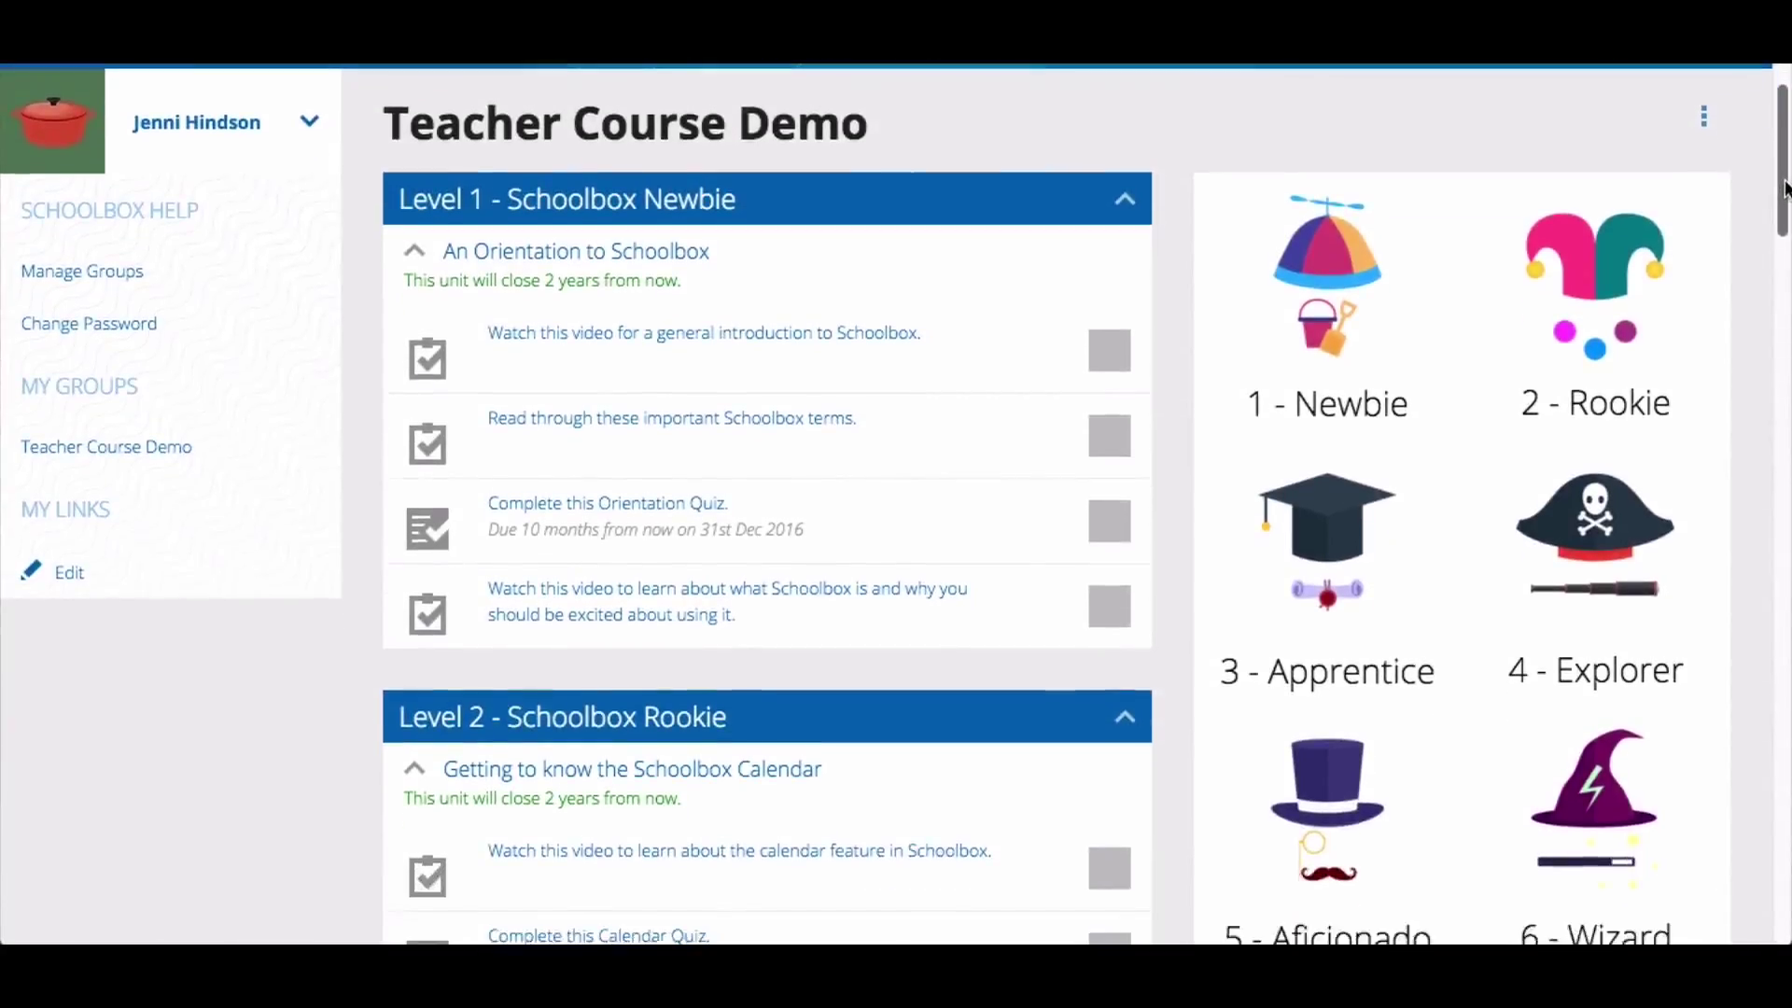
pyautogui.moveTo(1786, 186); pyautogui.dragTo(1762, 358)
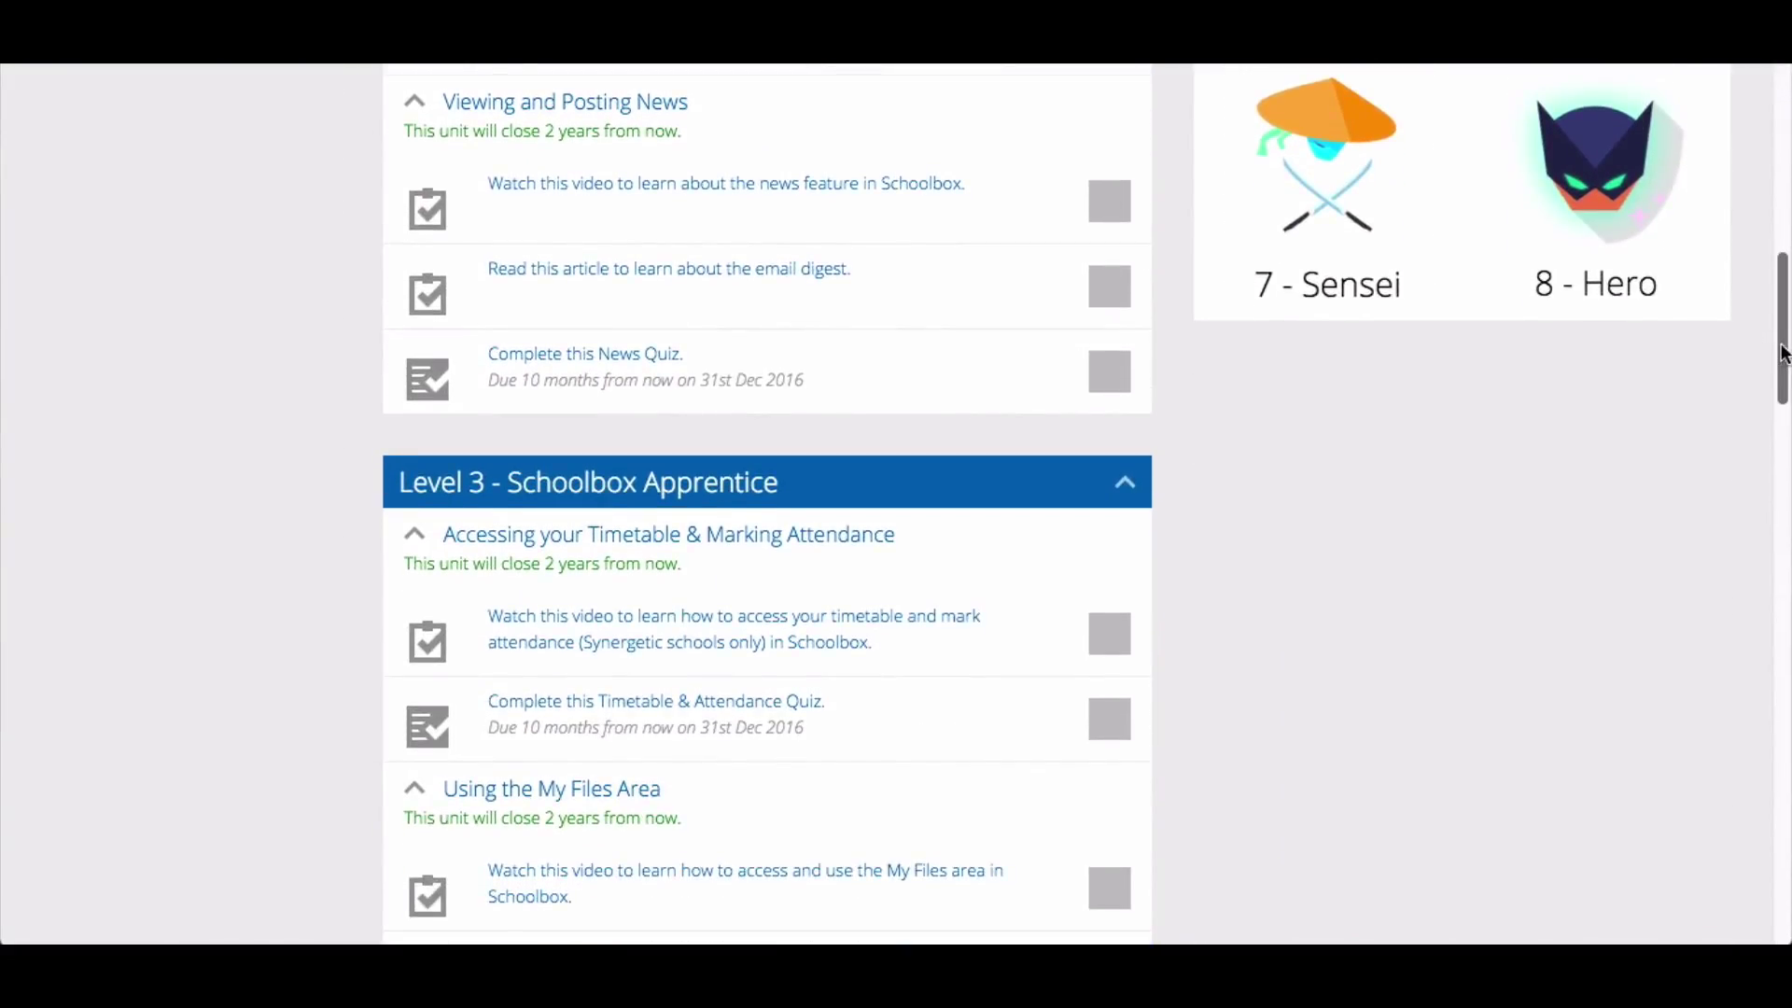
pyautogui.scroll(-3, 1785, 354)
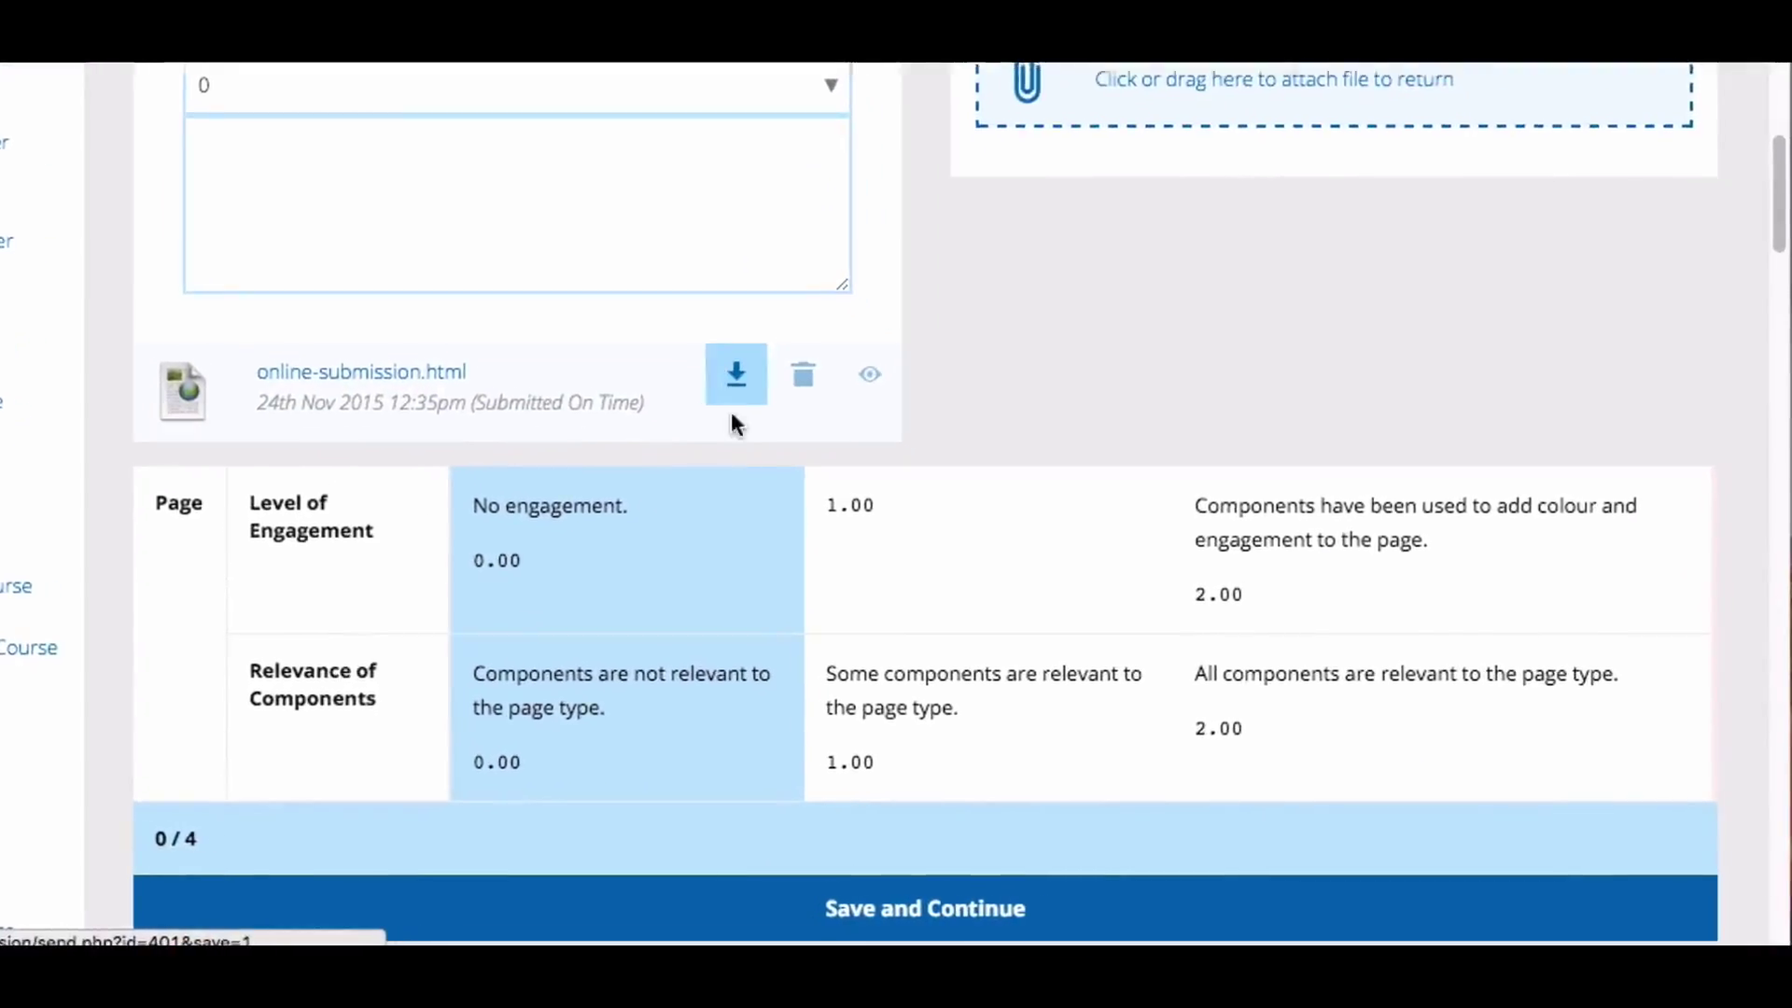
# - Award top rubric marks for engagement and component relevance, and write the 'Great work!' feedback
pyautogui.click(1387, 561)
pyautogui.click(1308, 693)
pyautogui.click(204, 145)
pyautogui.write('Gre')
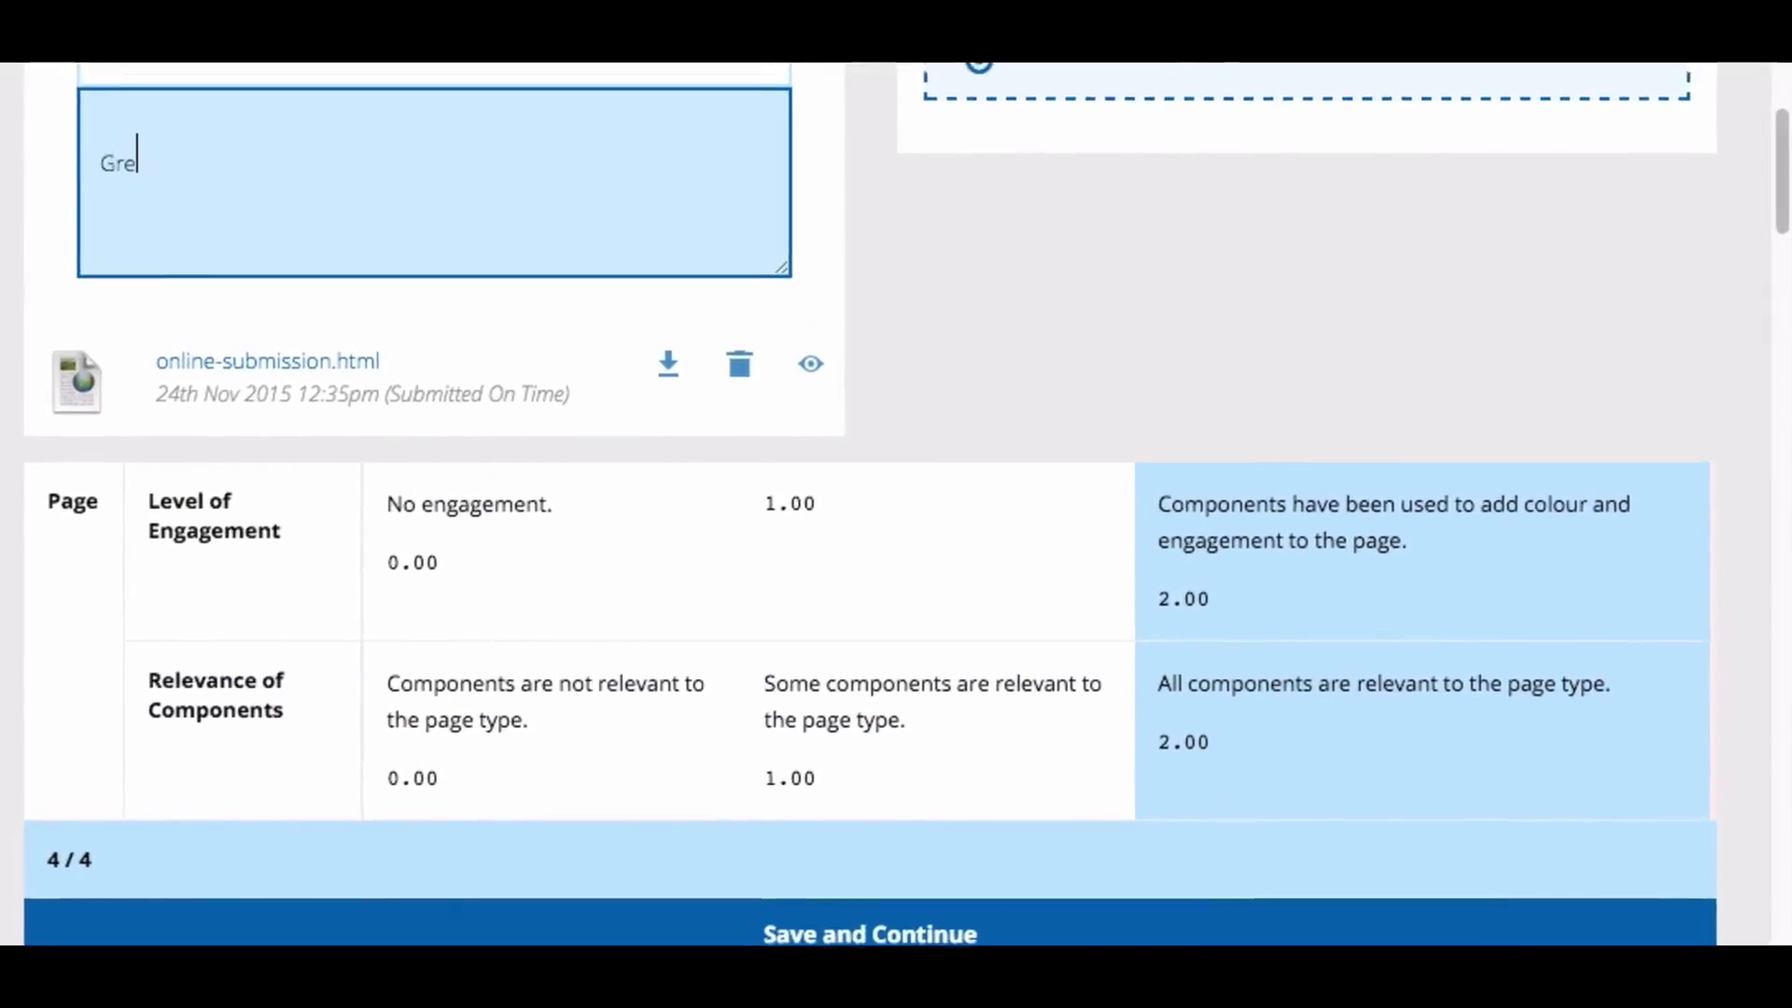
pyautogui.write('at work!')
pyautogui.press('Return')
pyautogui.press('Return')
pyautogui.write('Here are ')
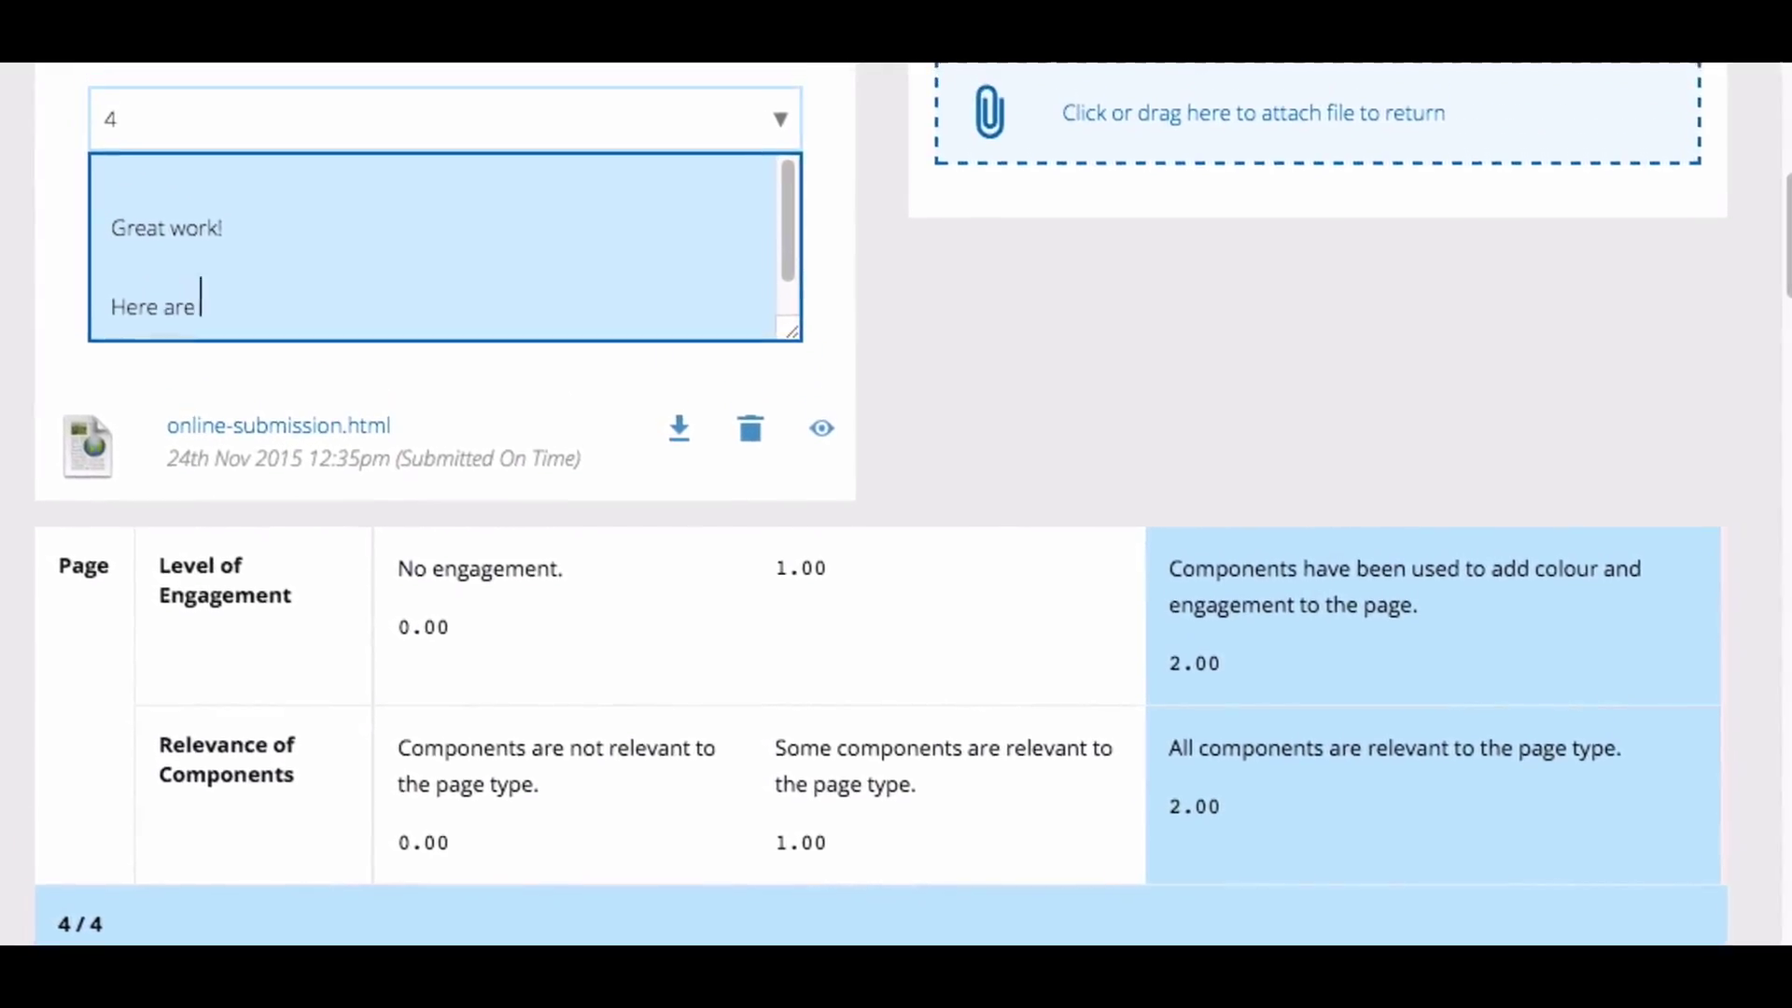
pyautogui.write('a few tips:')
pyautogui.press('Return')
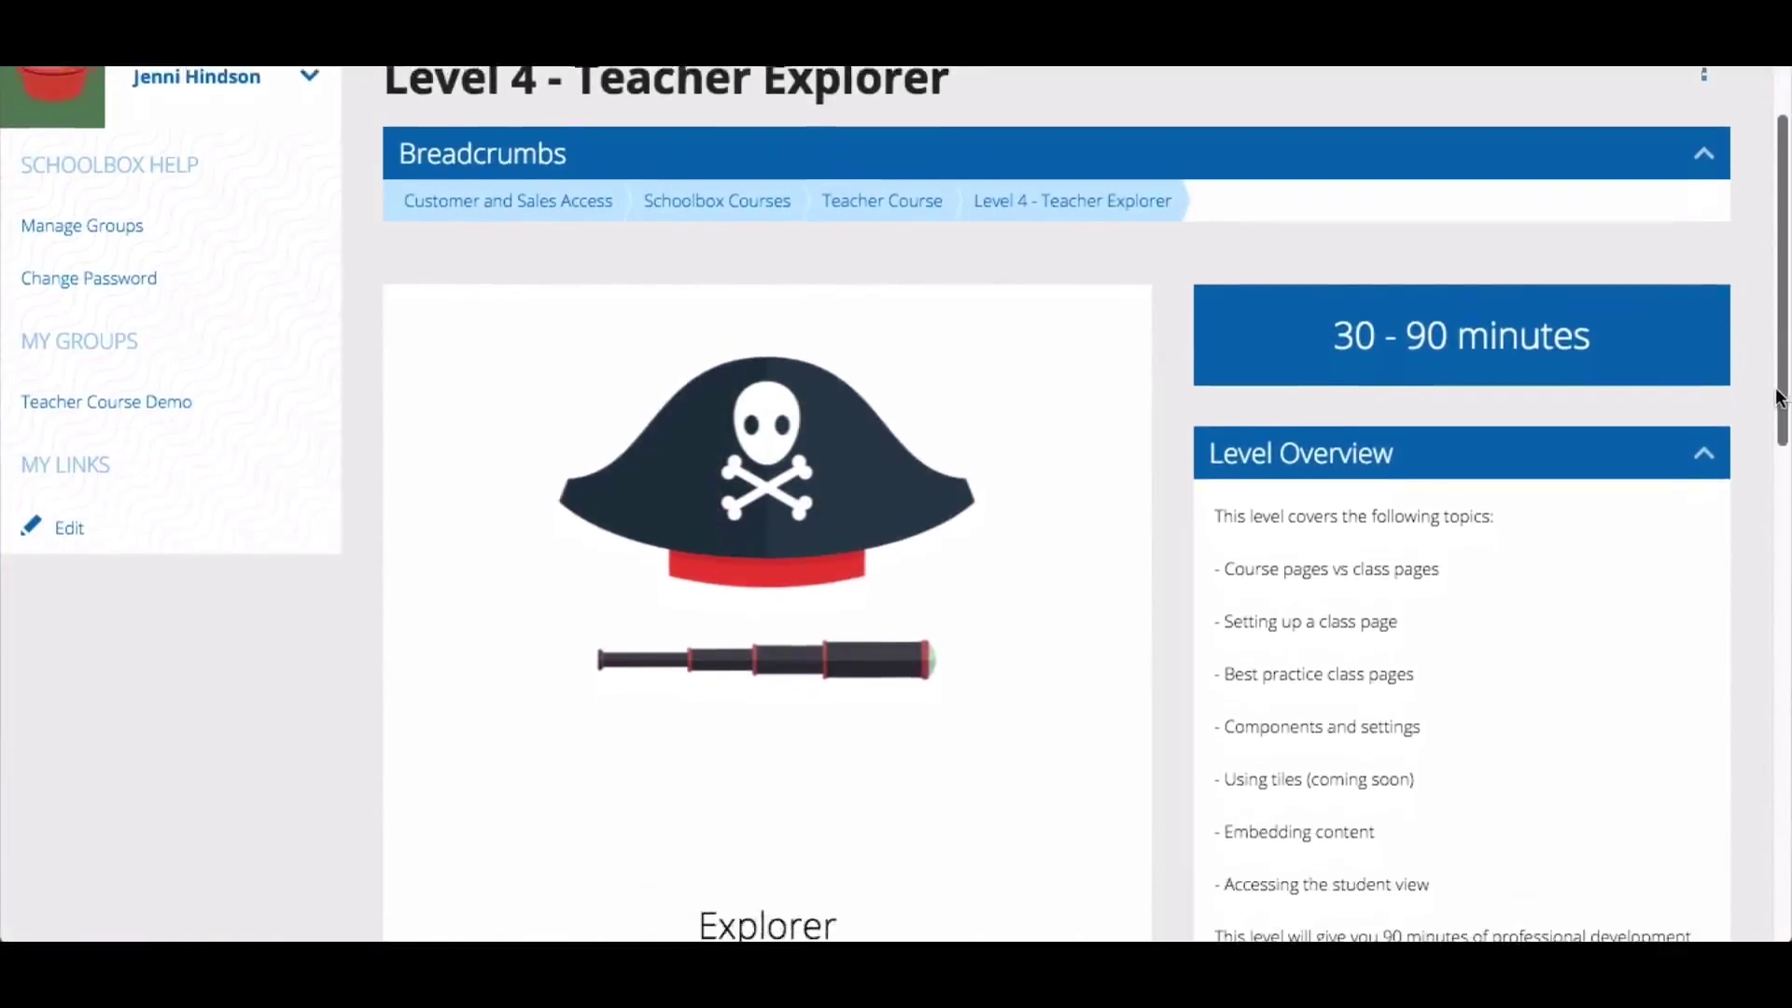
pyautogui.moveTo(1775, 399); pyautogui.dragTo(1779, 903)
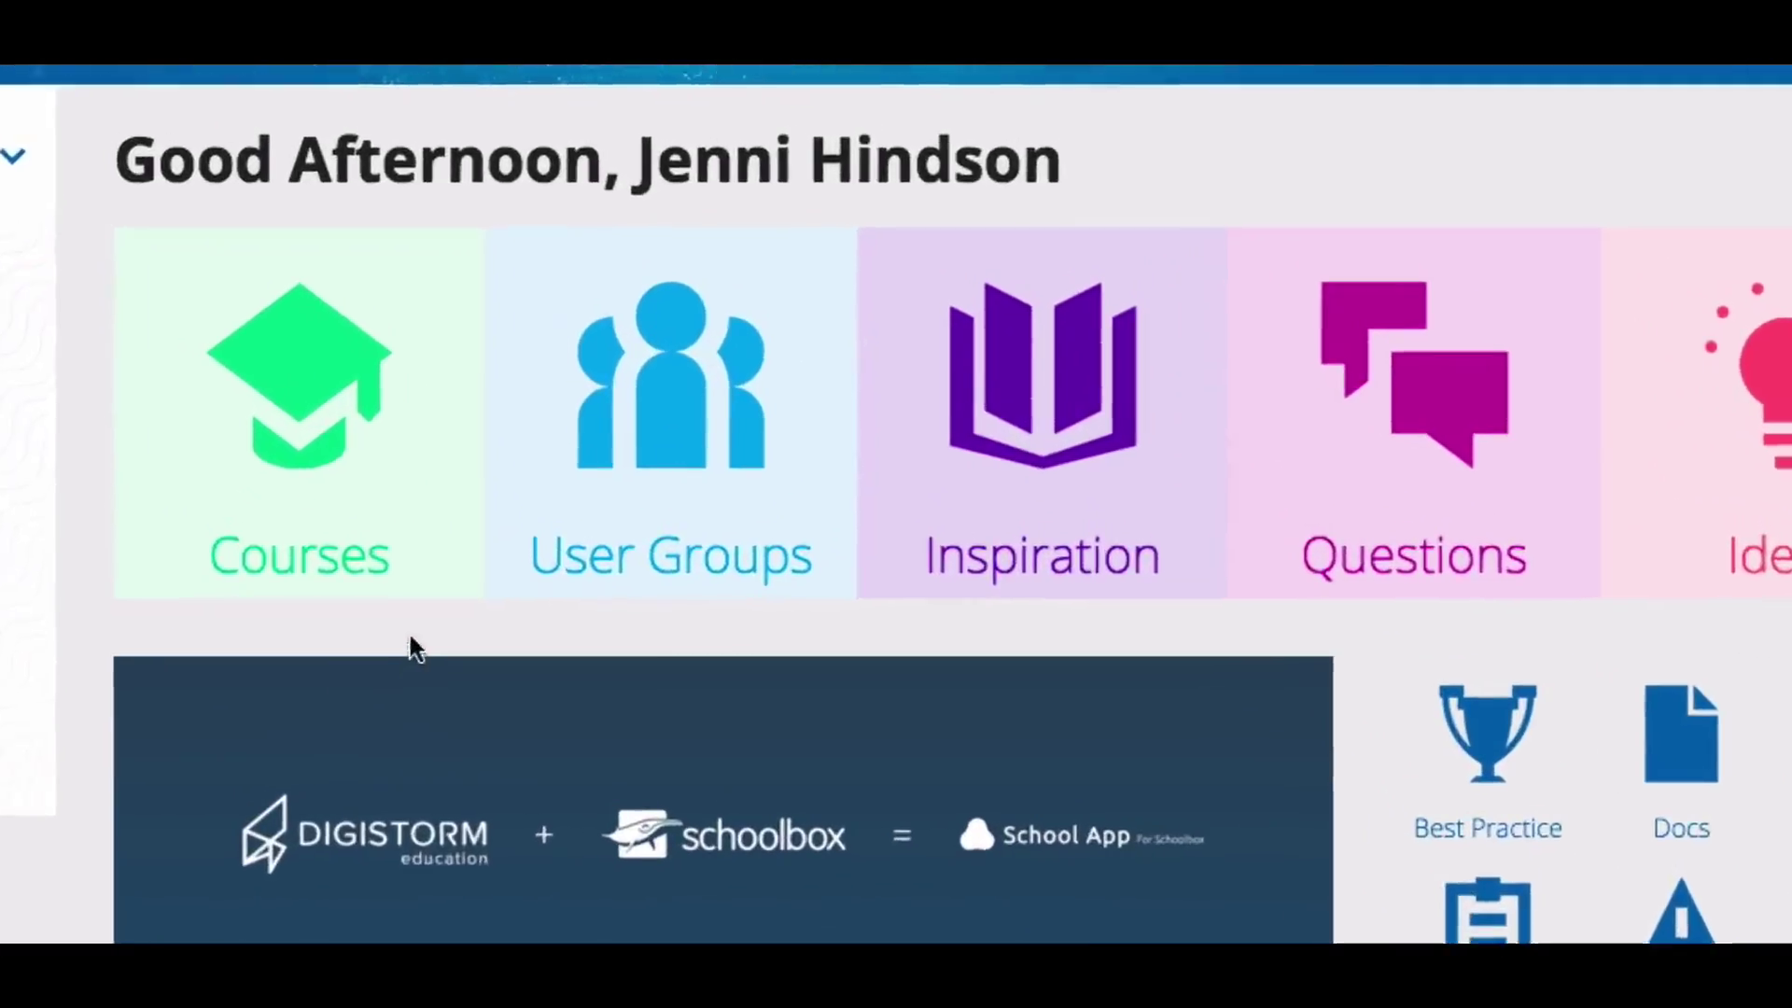
# - Open the Inspiration area from the dashboard to view its showcase tiles
pyautogui.click(493, 546)
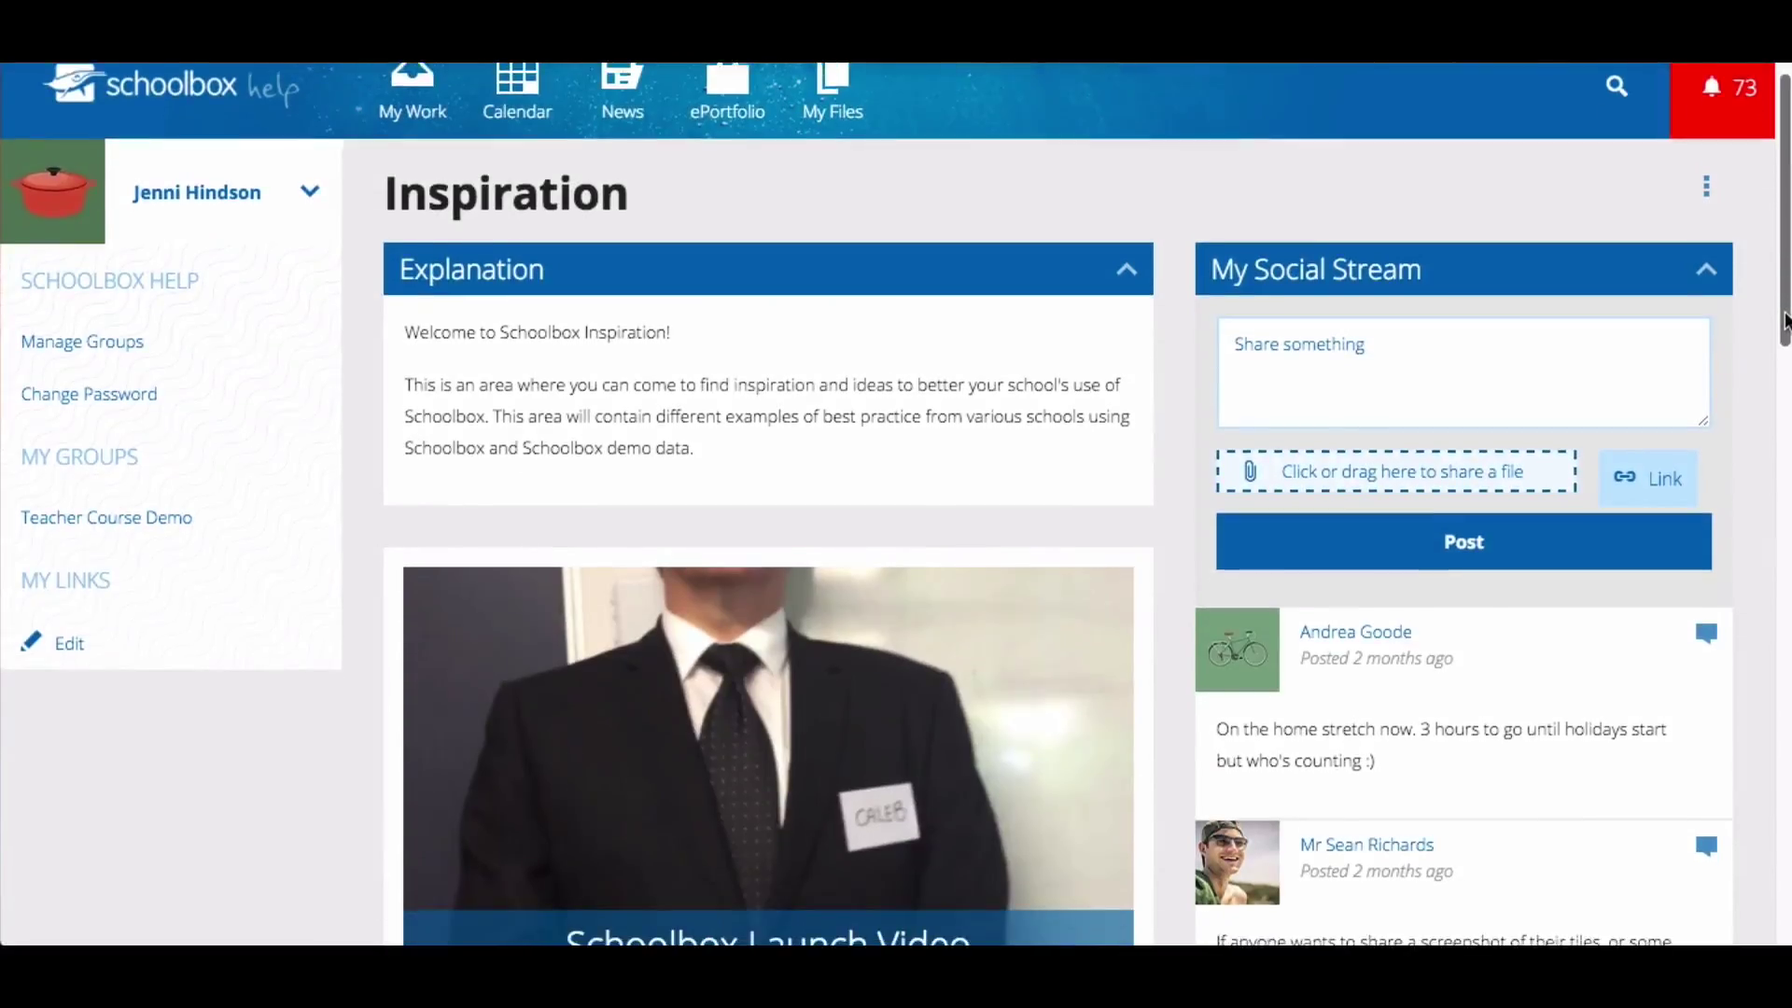
pyautogui.moveTo(1787, 321); pyautogui.dragTo(1763, 775)
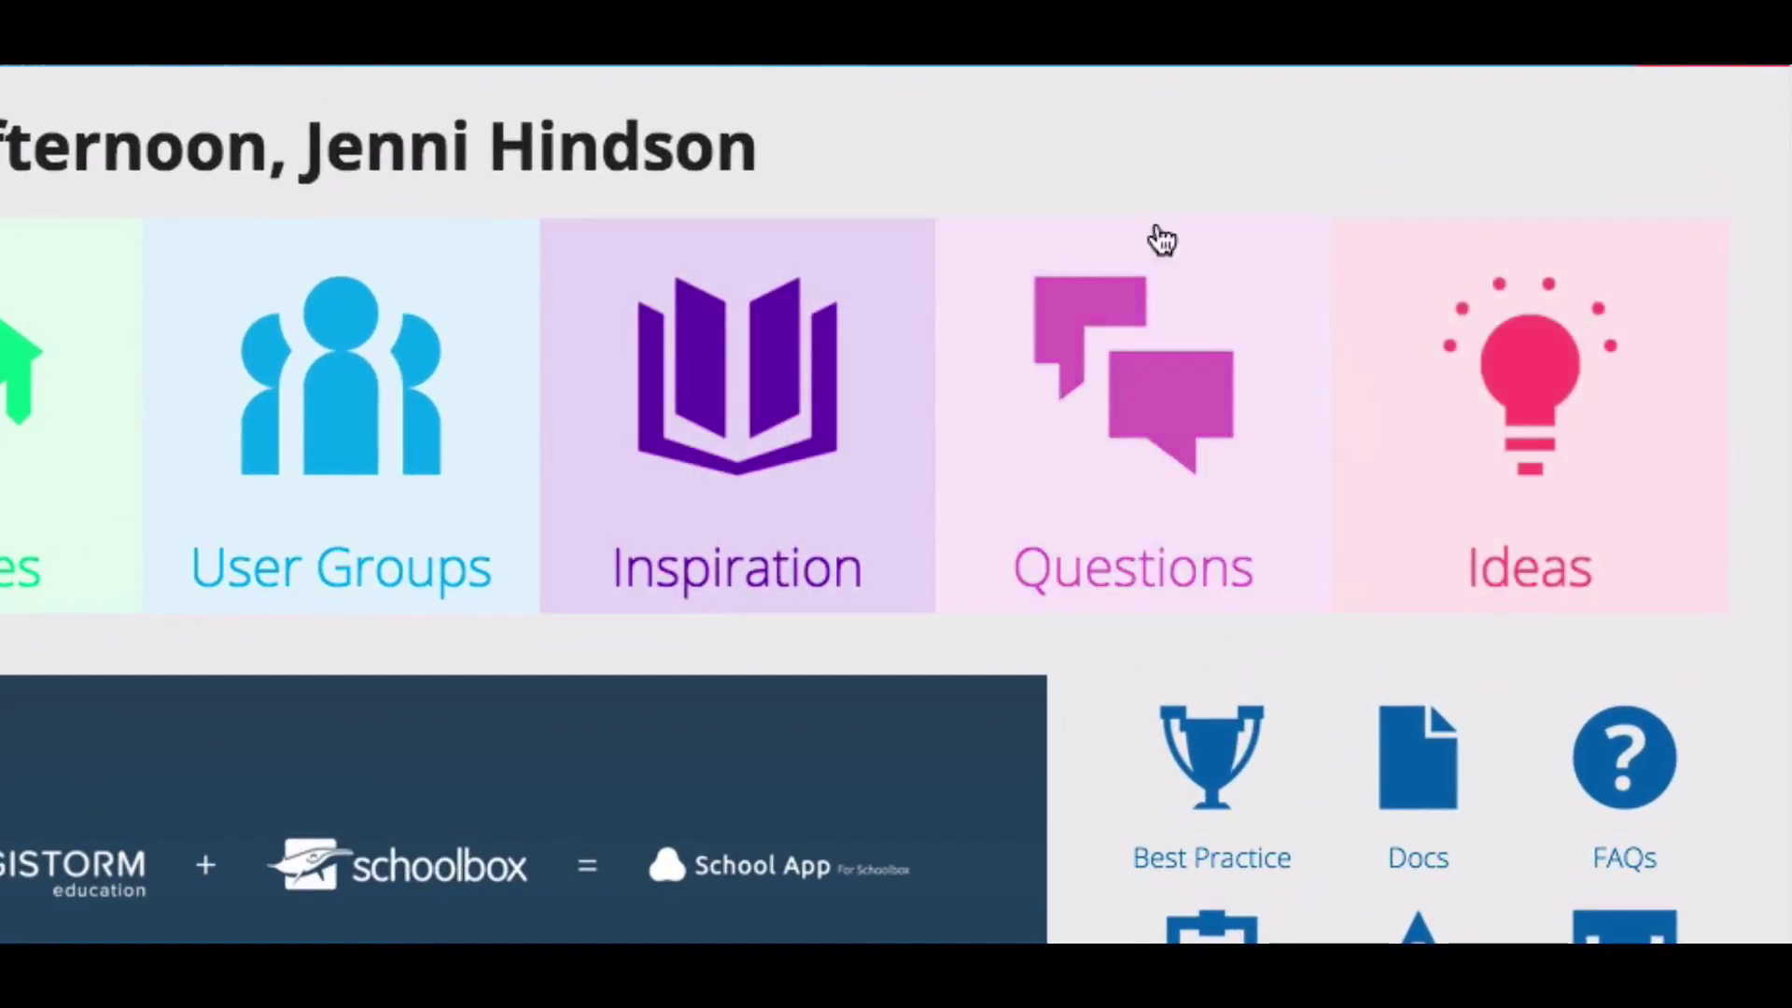
# - Visit the Questions forum, then the Ideas page with its list of customer suggestions
pyautogui.click(1157, 239)
pyautogui.moveTo(1788, 154); pyautogui.dragTo(1750, 320)
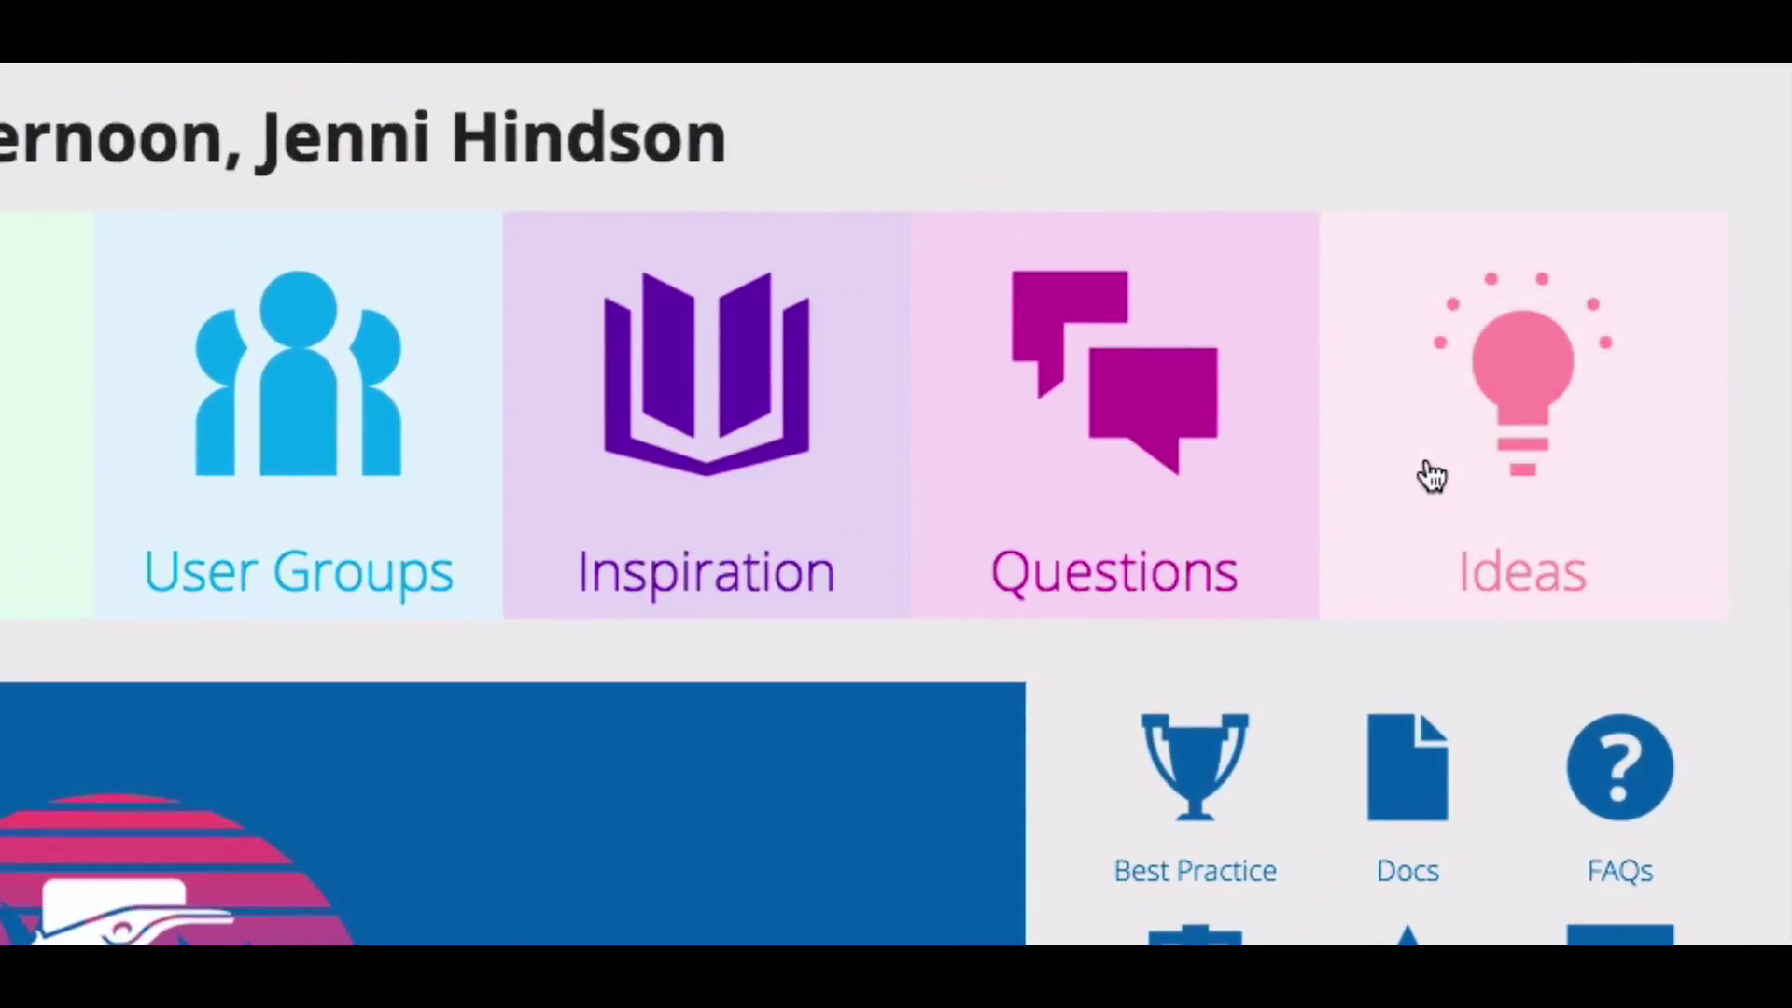
pyautogui.click(1432, 476)
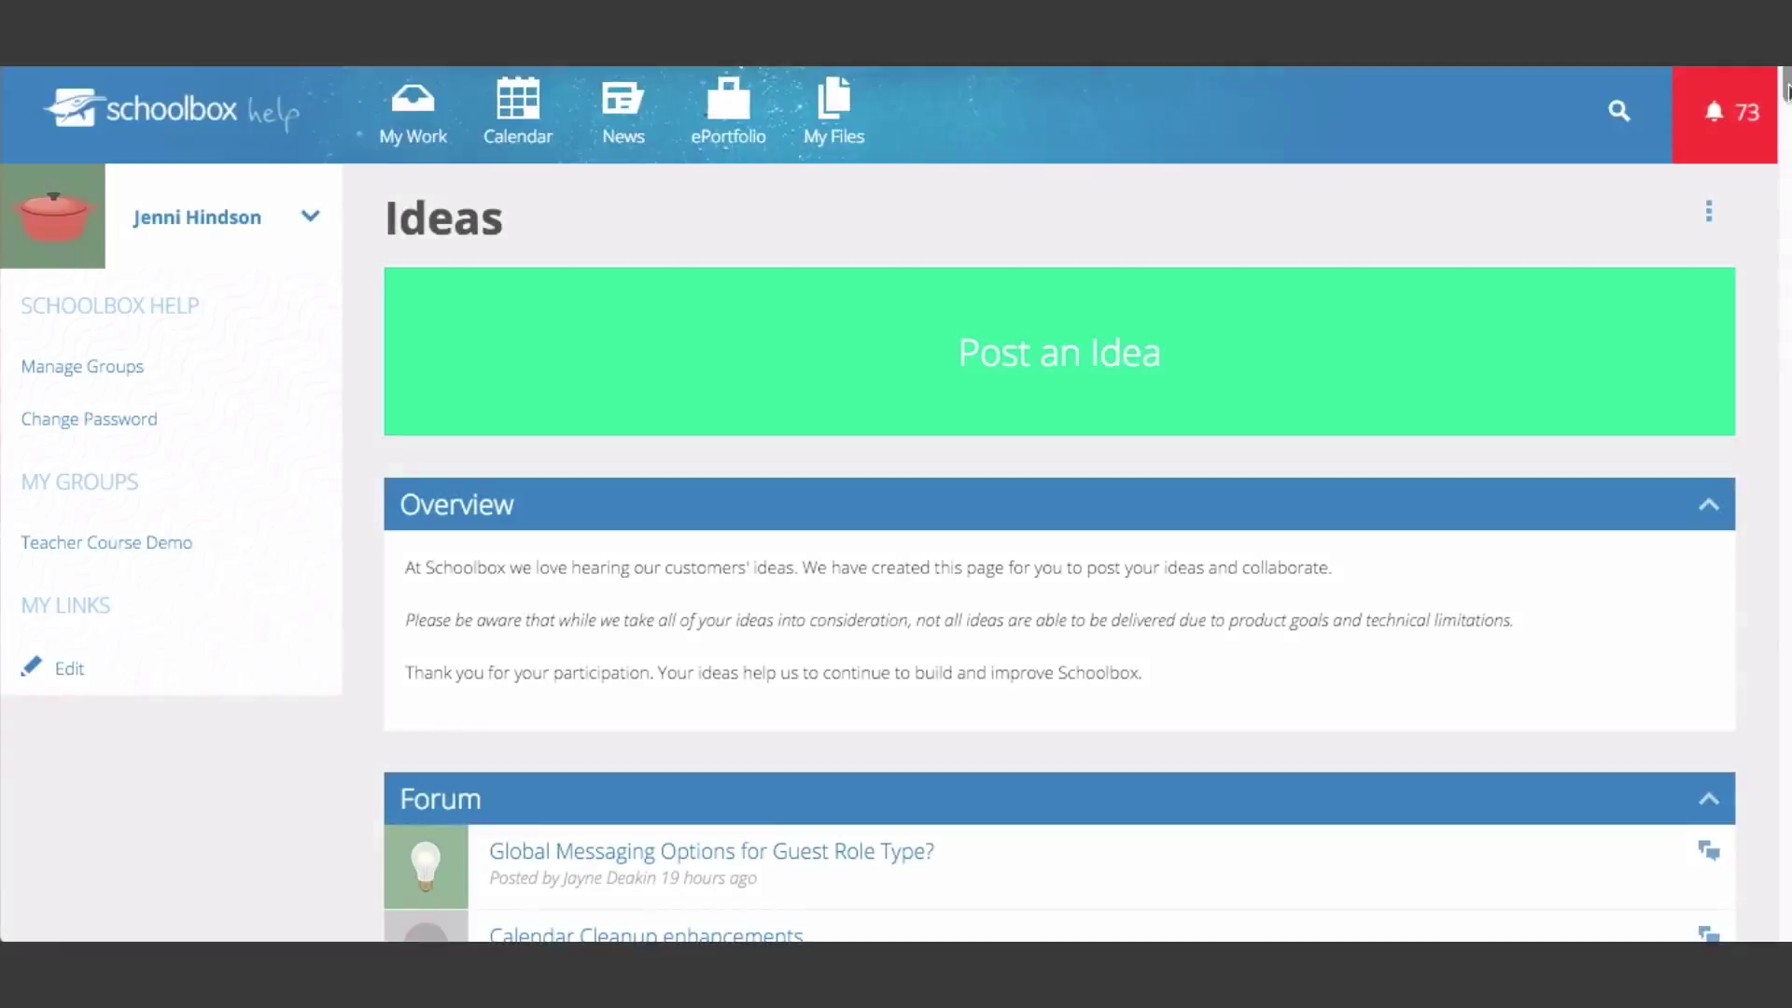
pyautogui.scroll(-2, 897, 504)
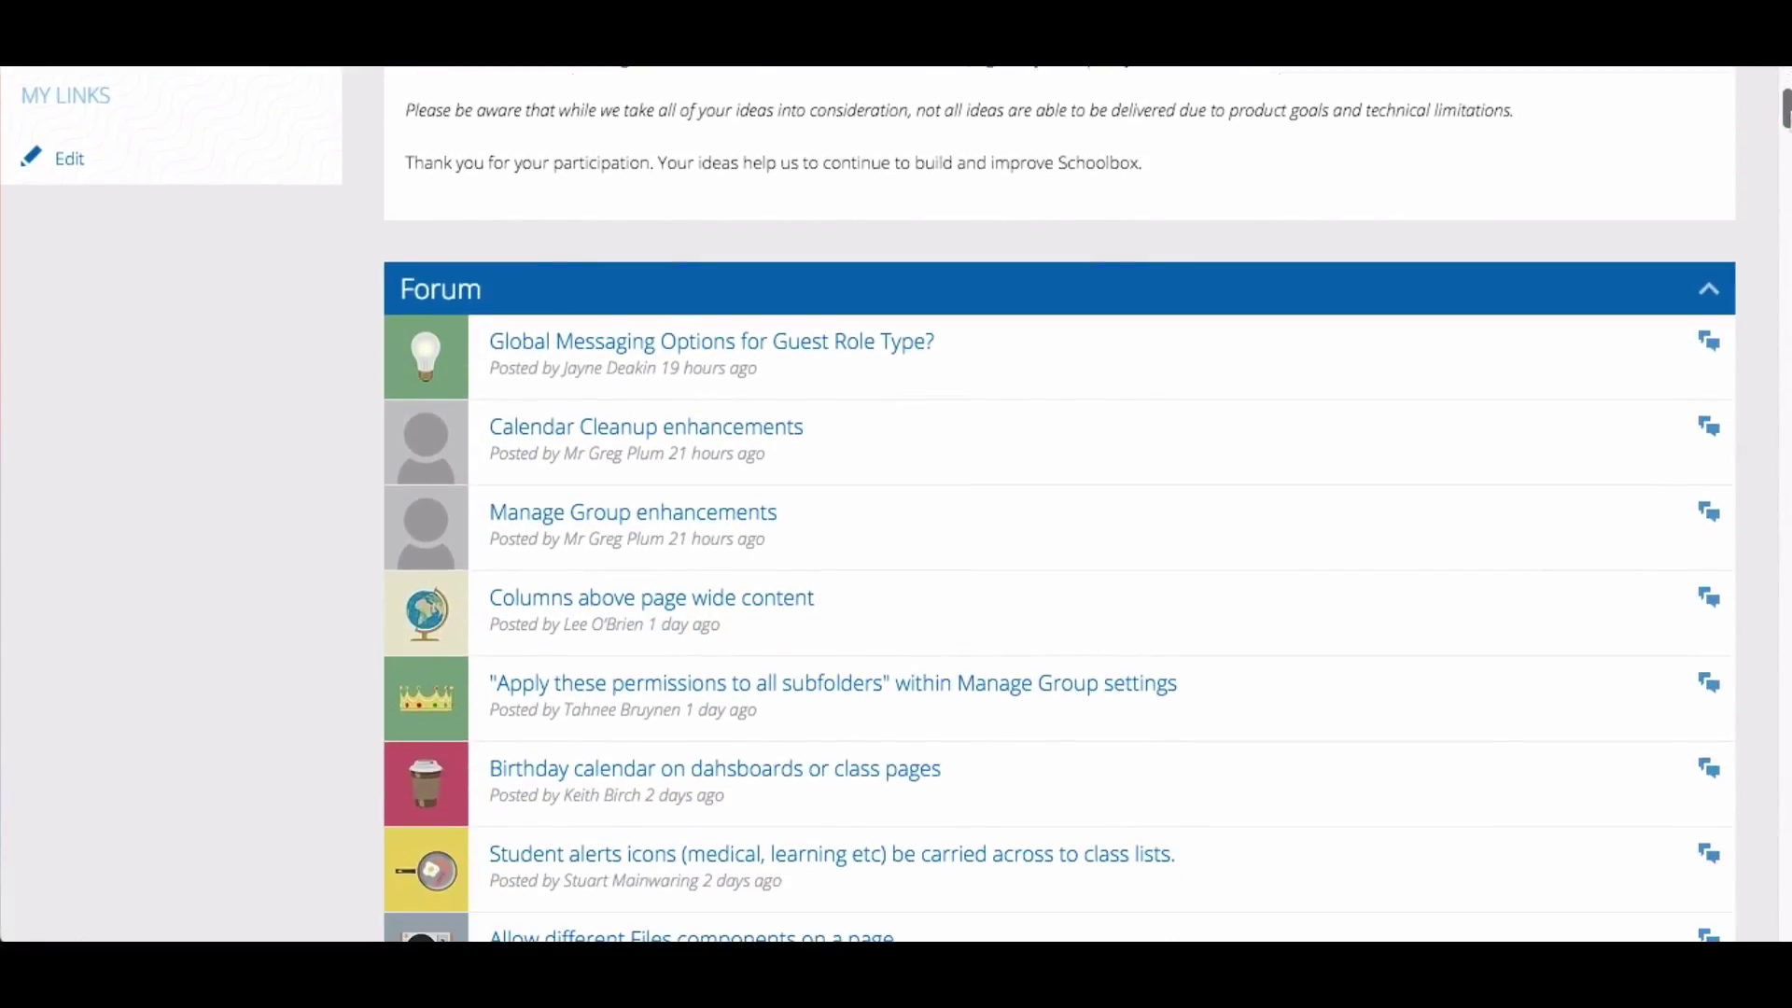
pyautogui.scroll(-3, 897, 504)
pyautogui.scroll(-2, 1059, 505)
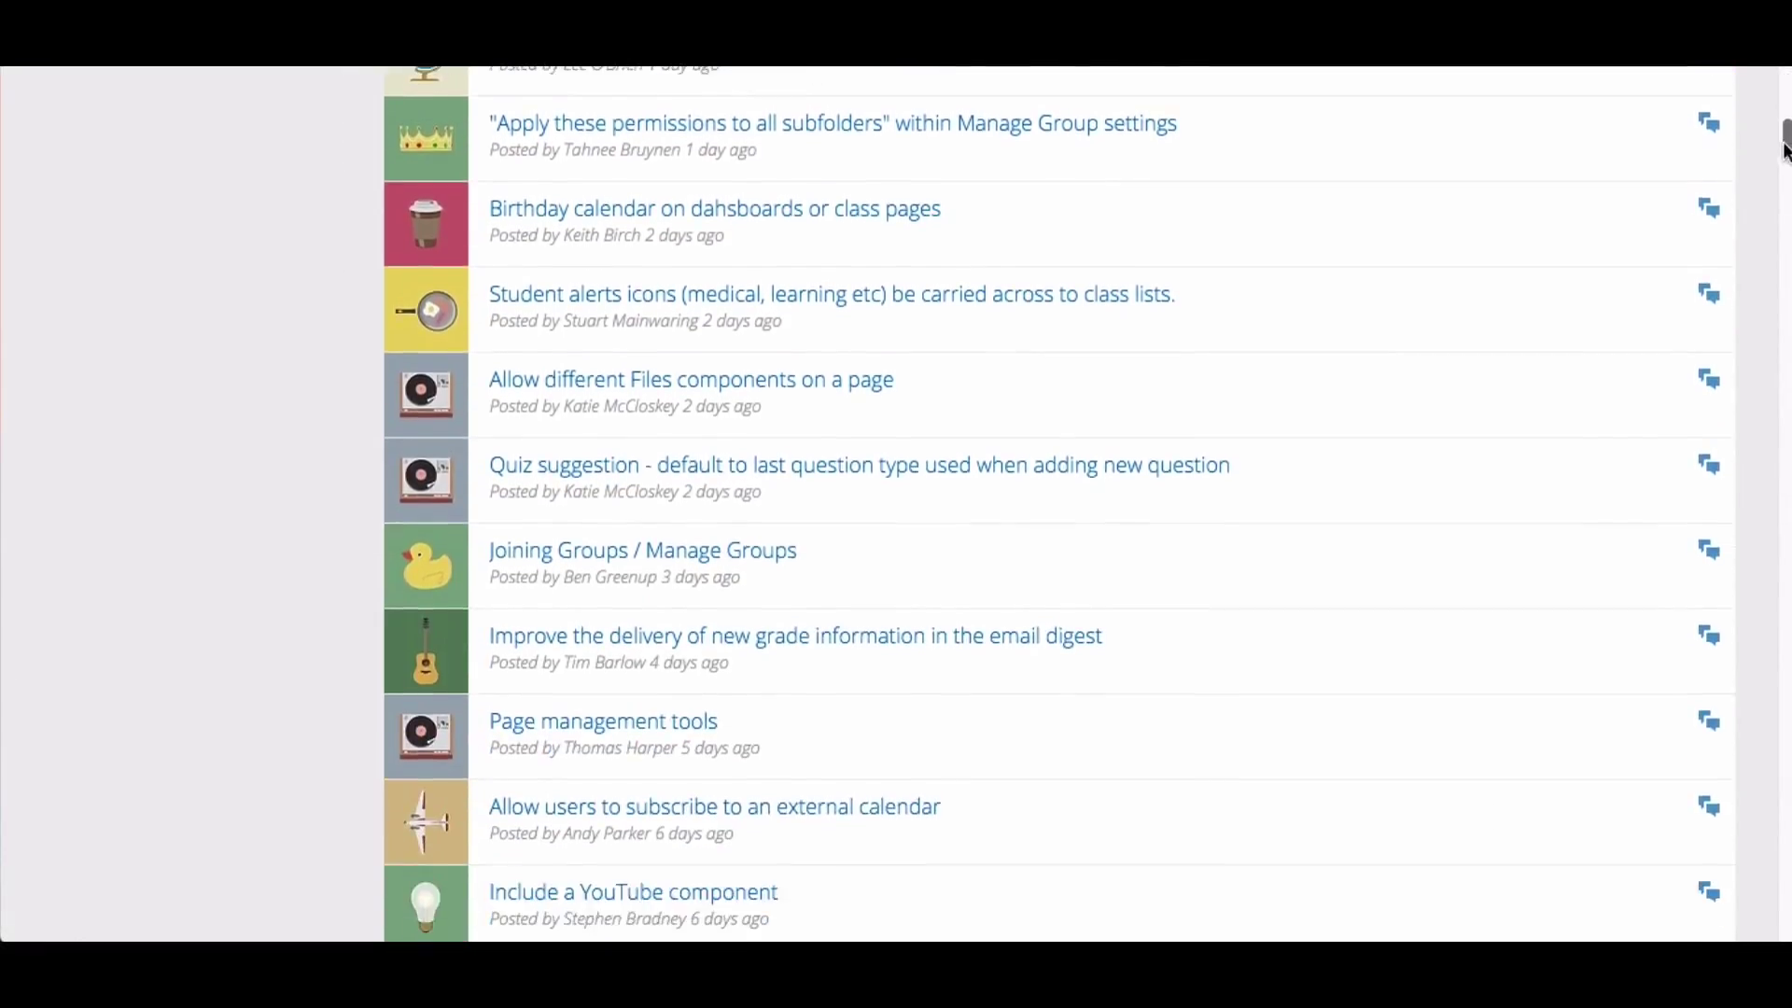
pyautogui.moveTo(1785, 150); pyautogui.dragTo(1773, 183)
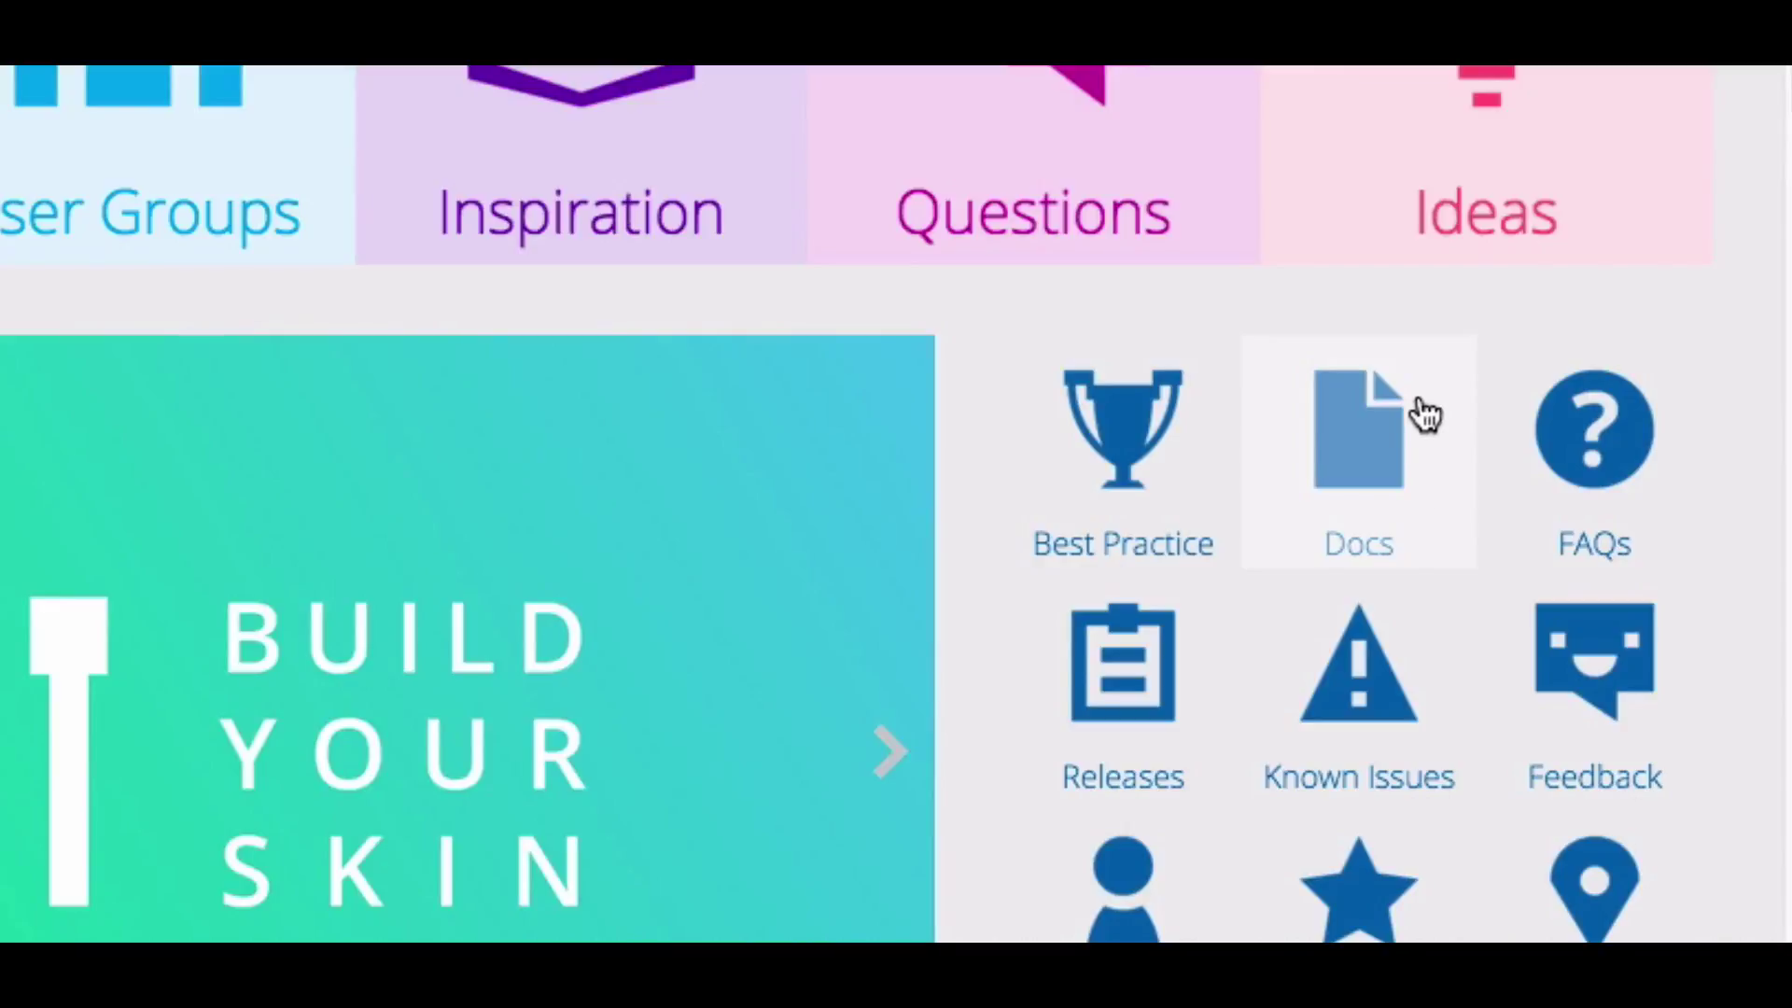
# - Open the Docs library, then the site-wide help search for 'due work'
pyautogui.click(1424, 414)
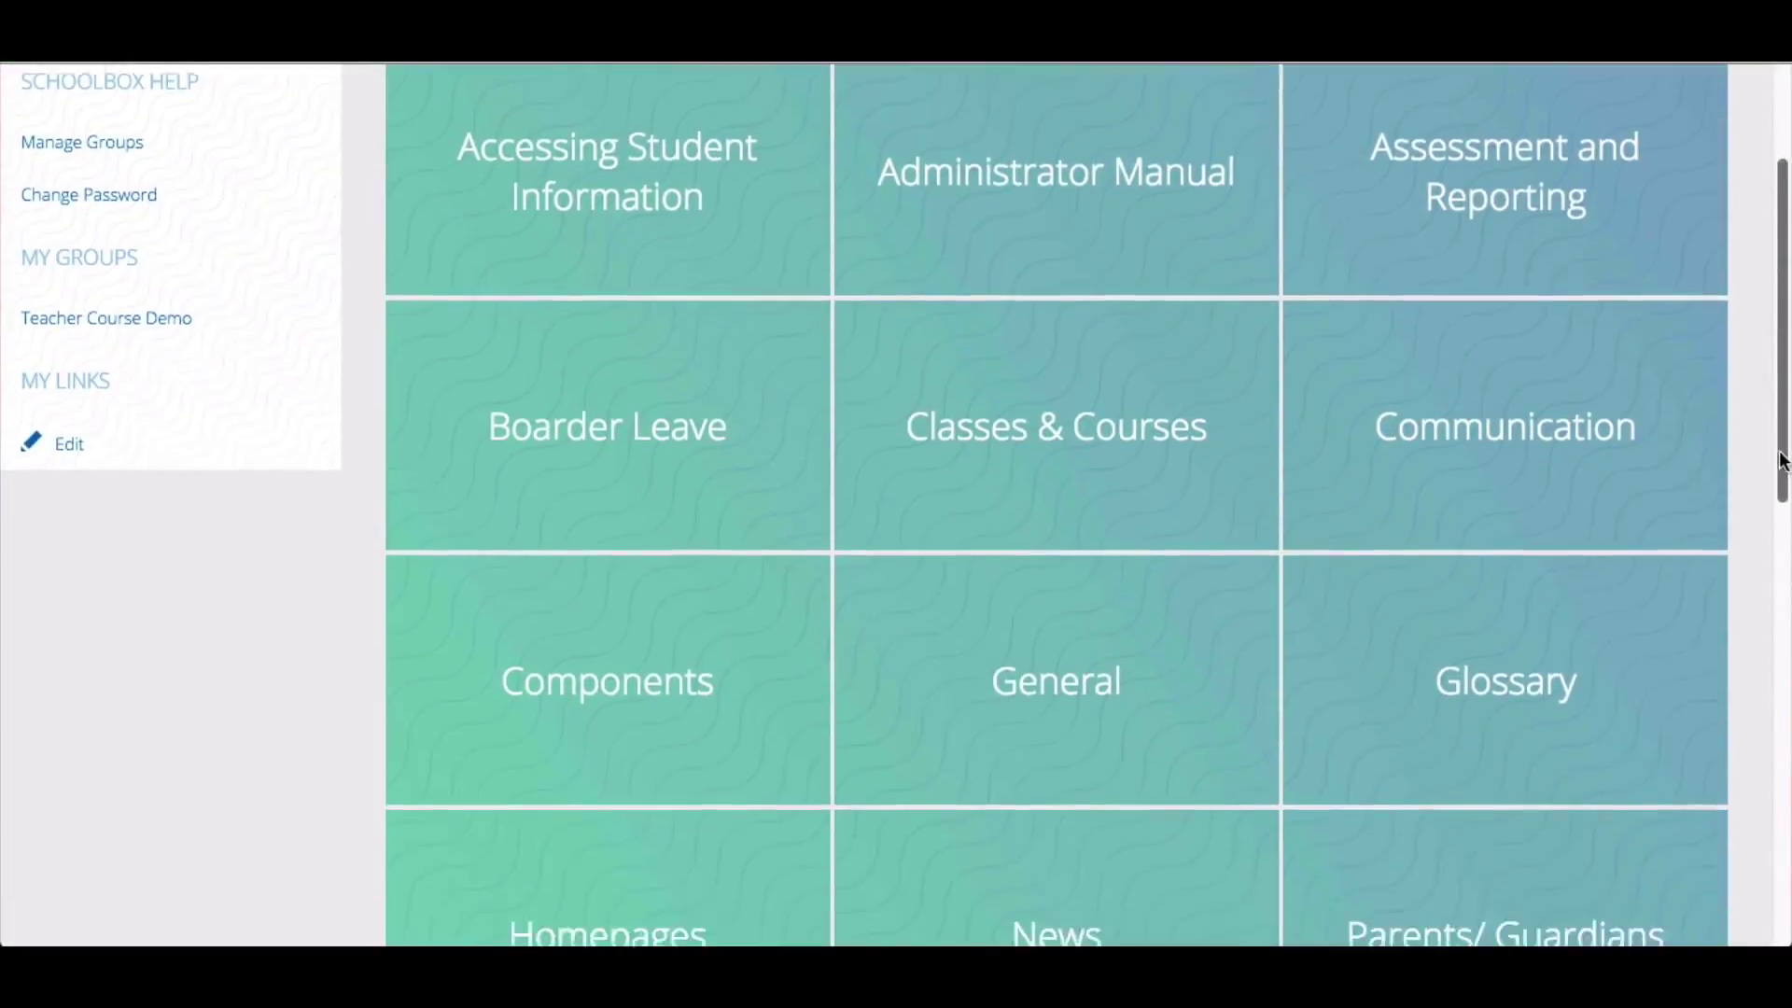
pyautogui.moveTo(1772, 462)
pyautogui.mouseDown()
pyautogui.moveTo(1770, 563)
pyautogui.moveTo(1776, 403)
pyautogui.mouseUp()
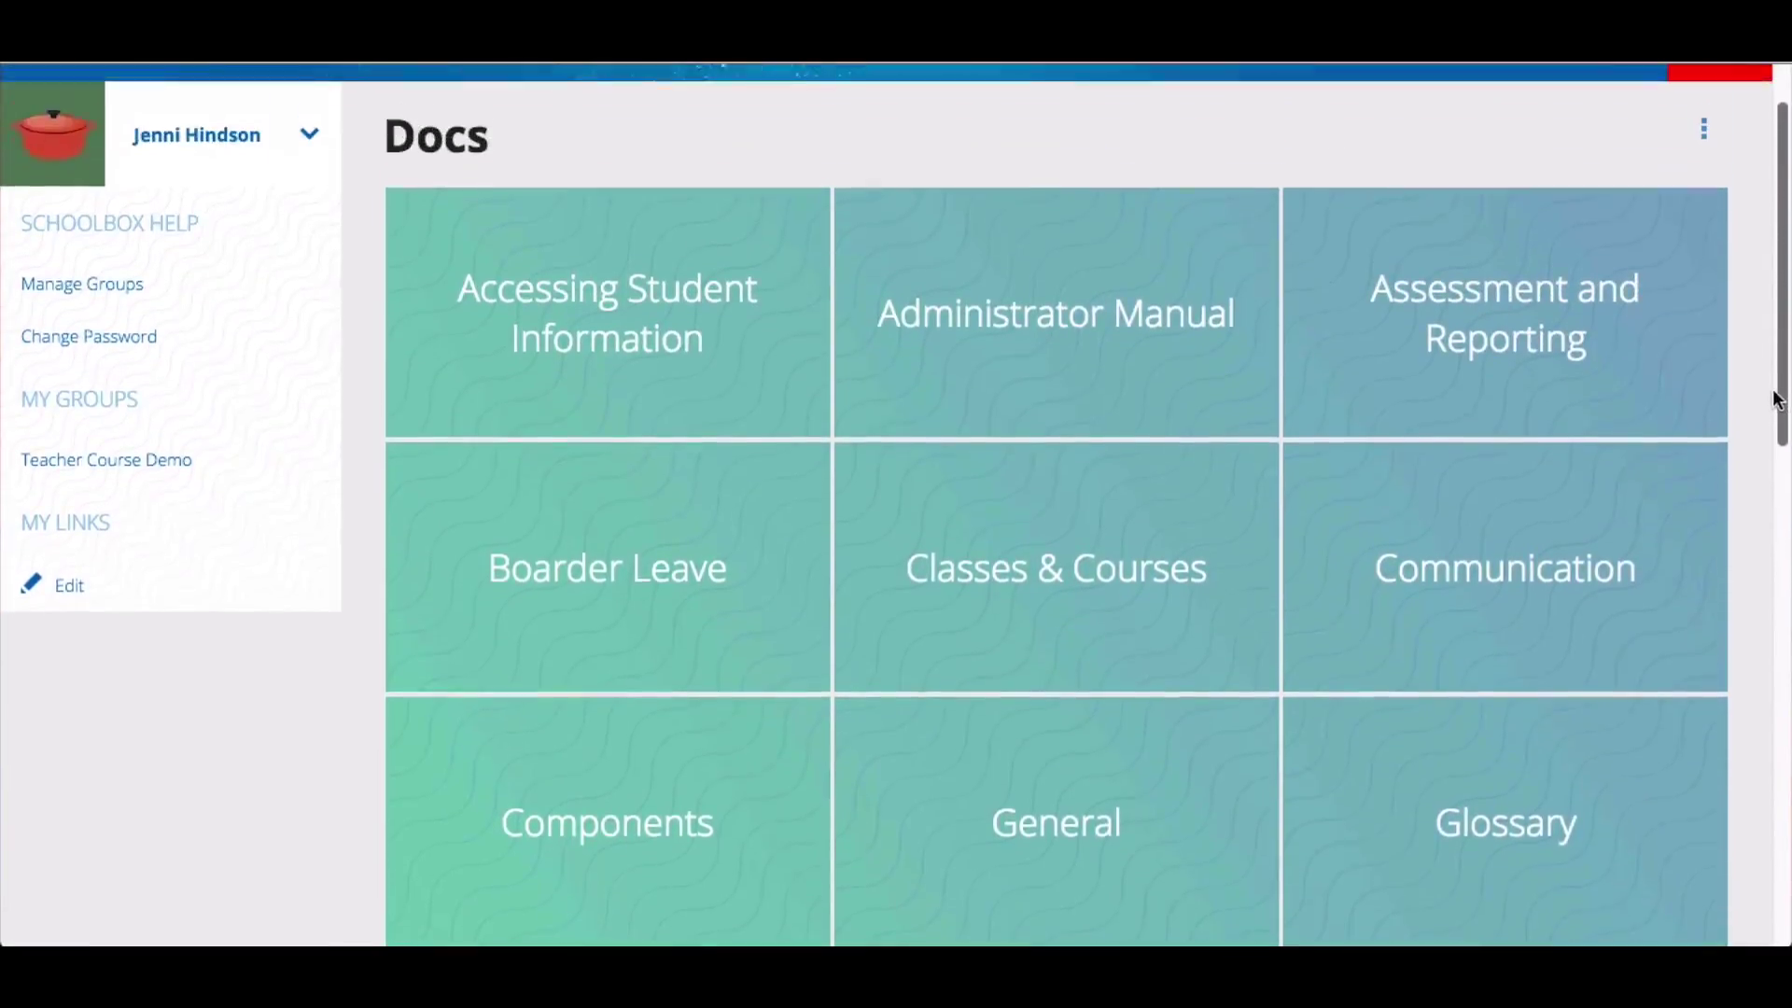
pyautogui.click(1606, 112)
pyautogui.write('due wor')
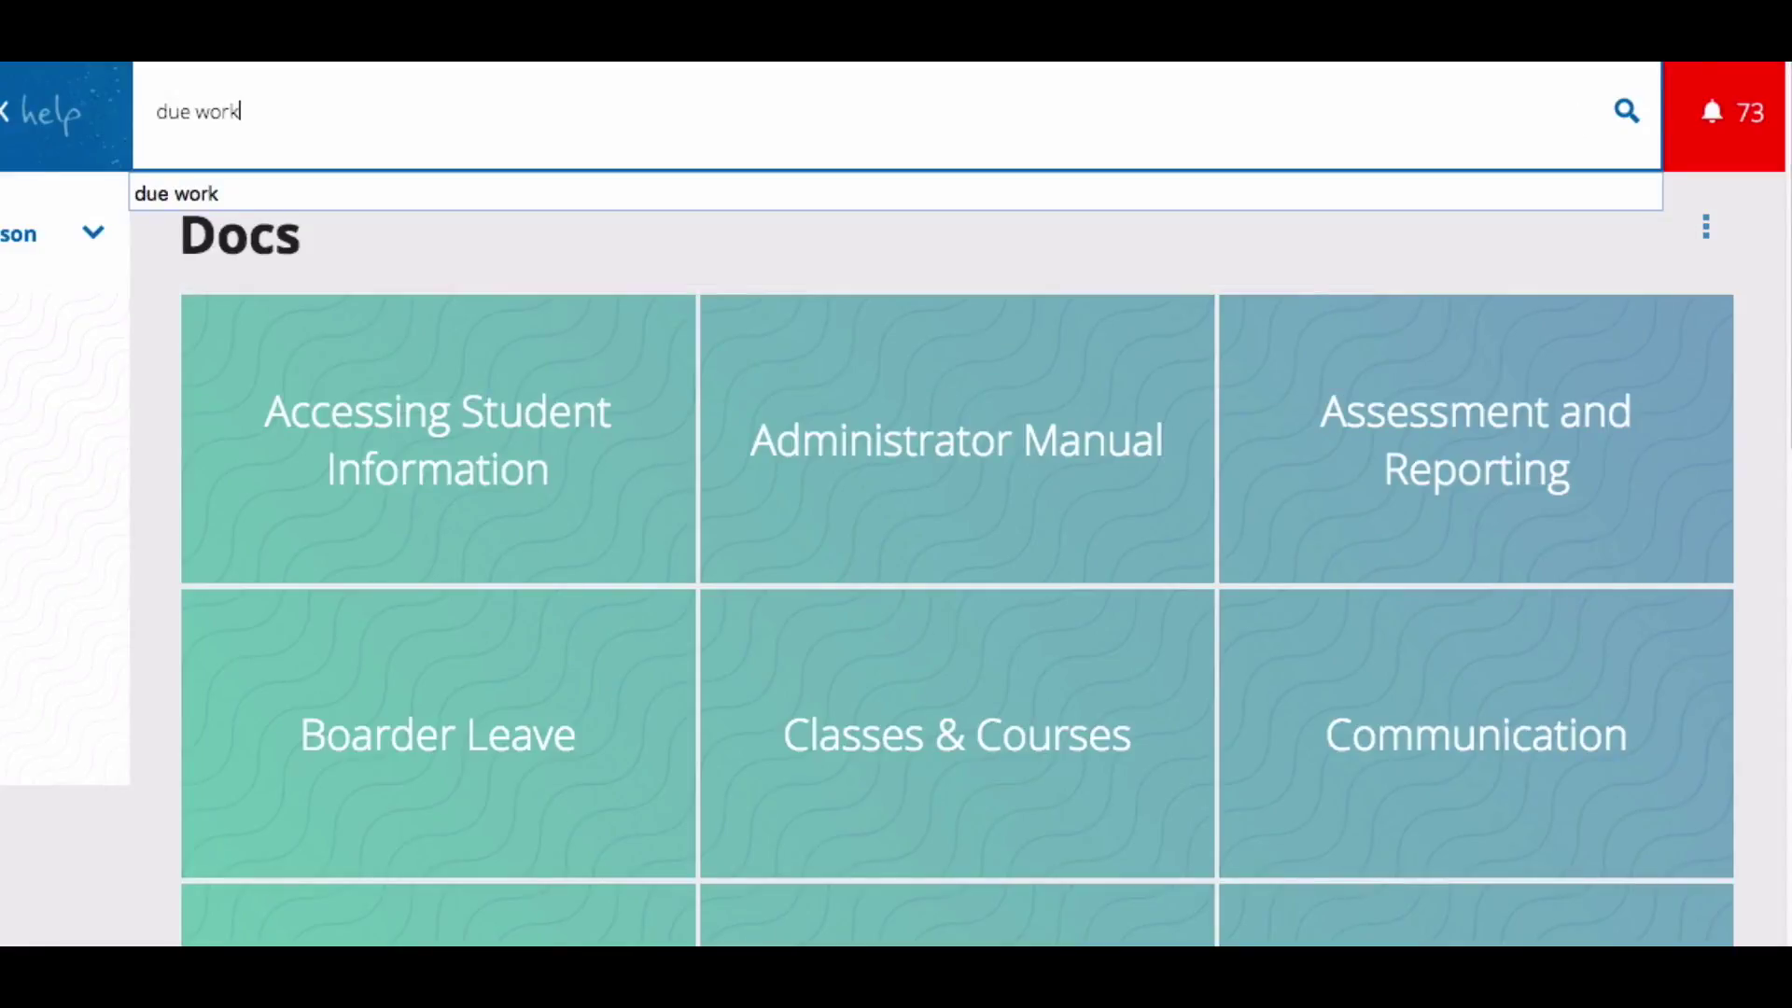
pyautogui.write('k')
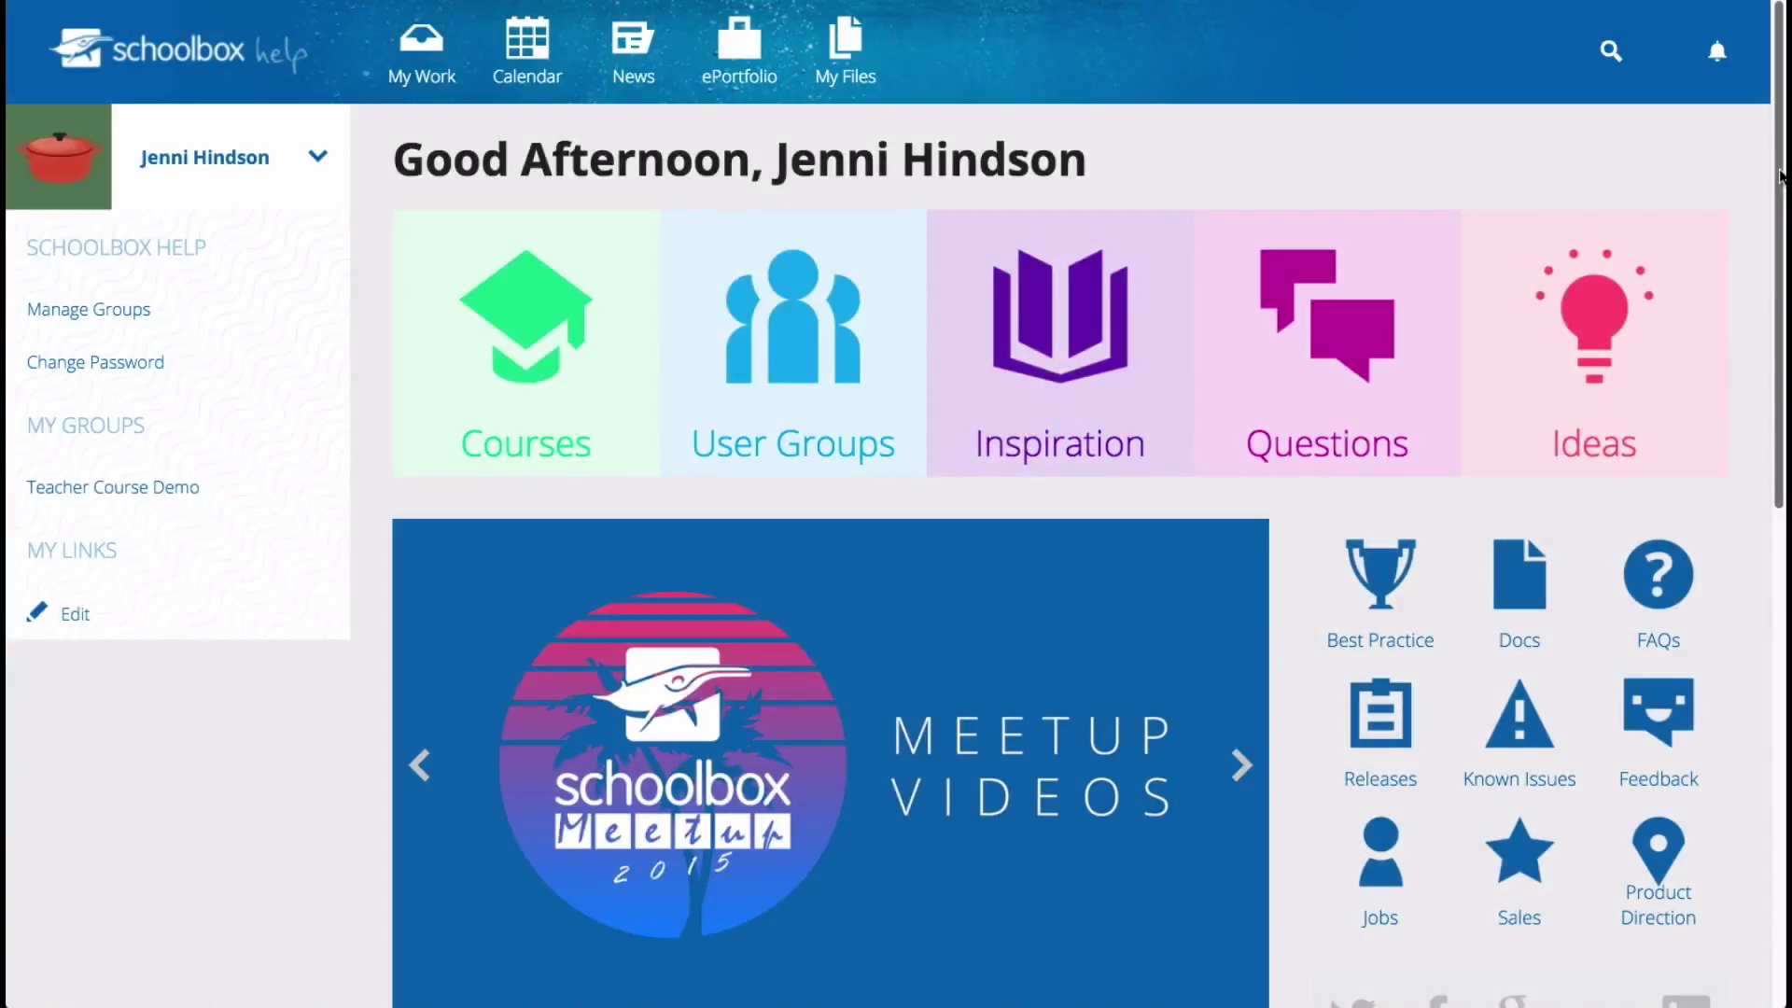
pyautogui.moveTo(1780, 192); pyautogui.dragTo(1781, 289)
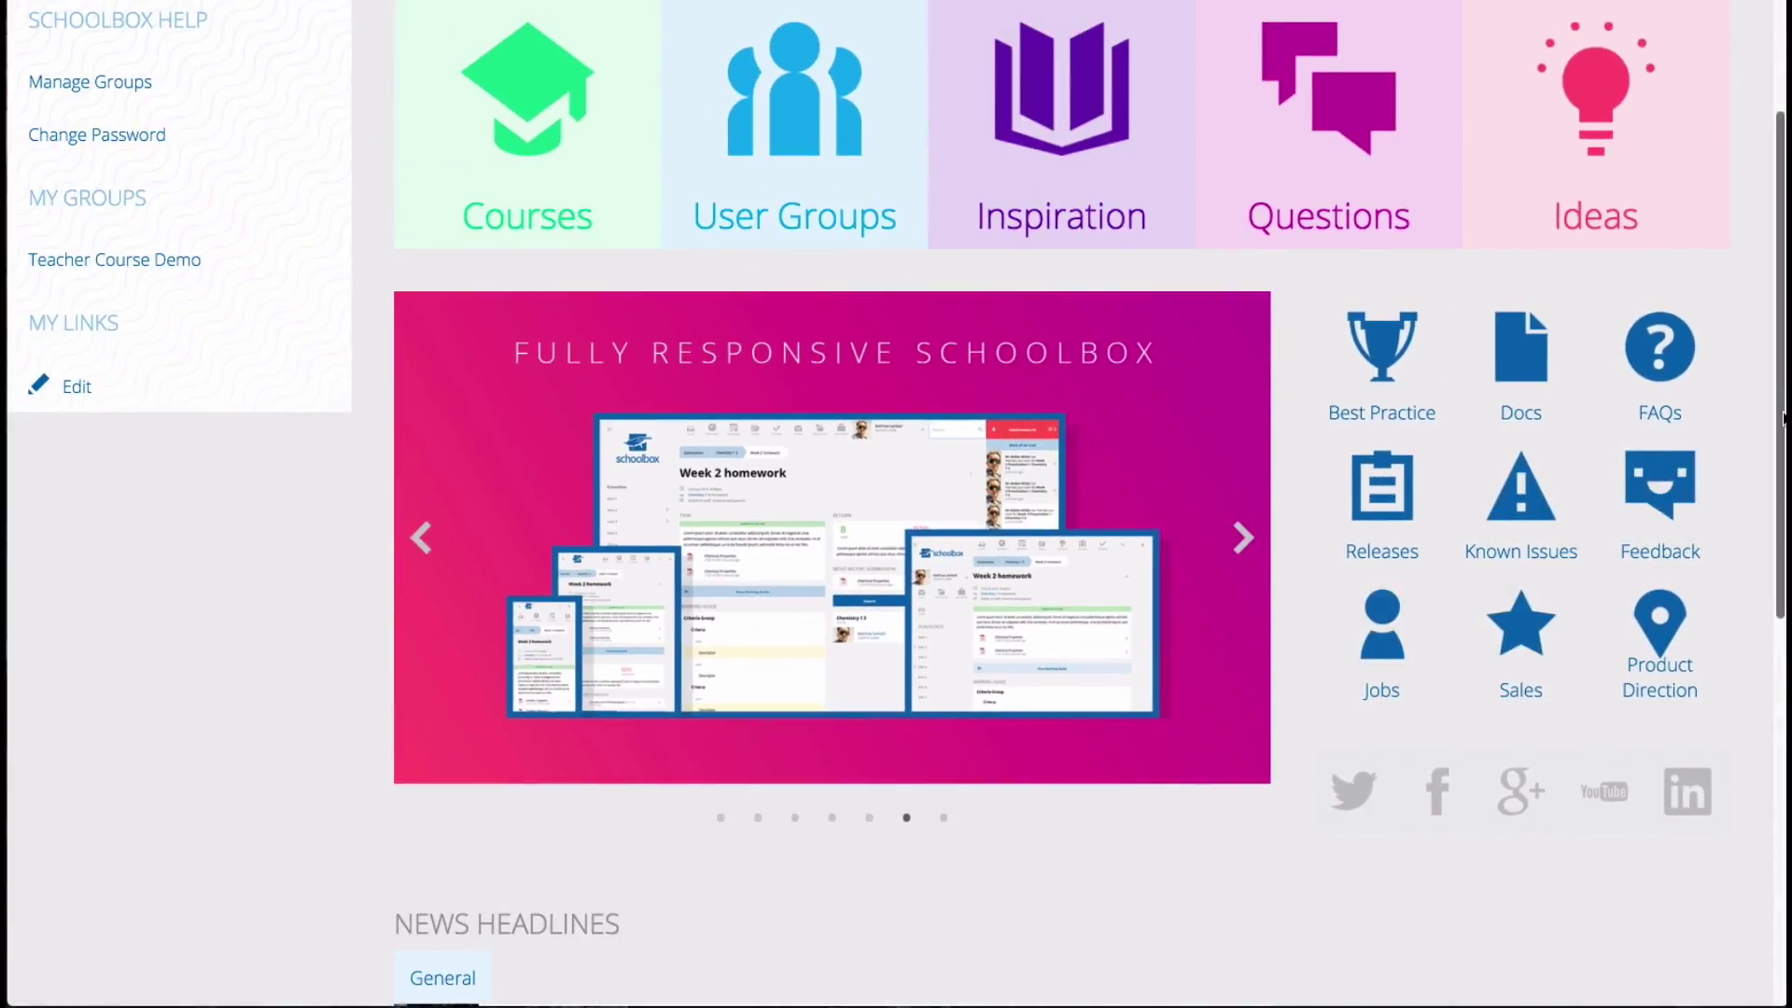
pyautogui.moveTo(1782, 418); pyautogui.dragTo(1775, 286)
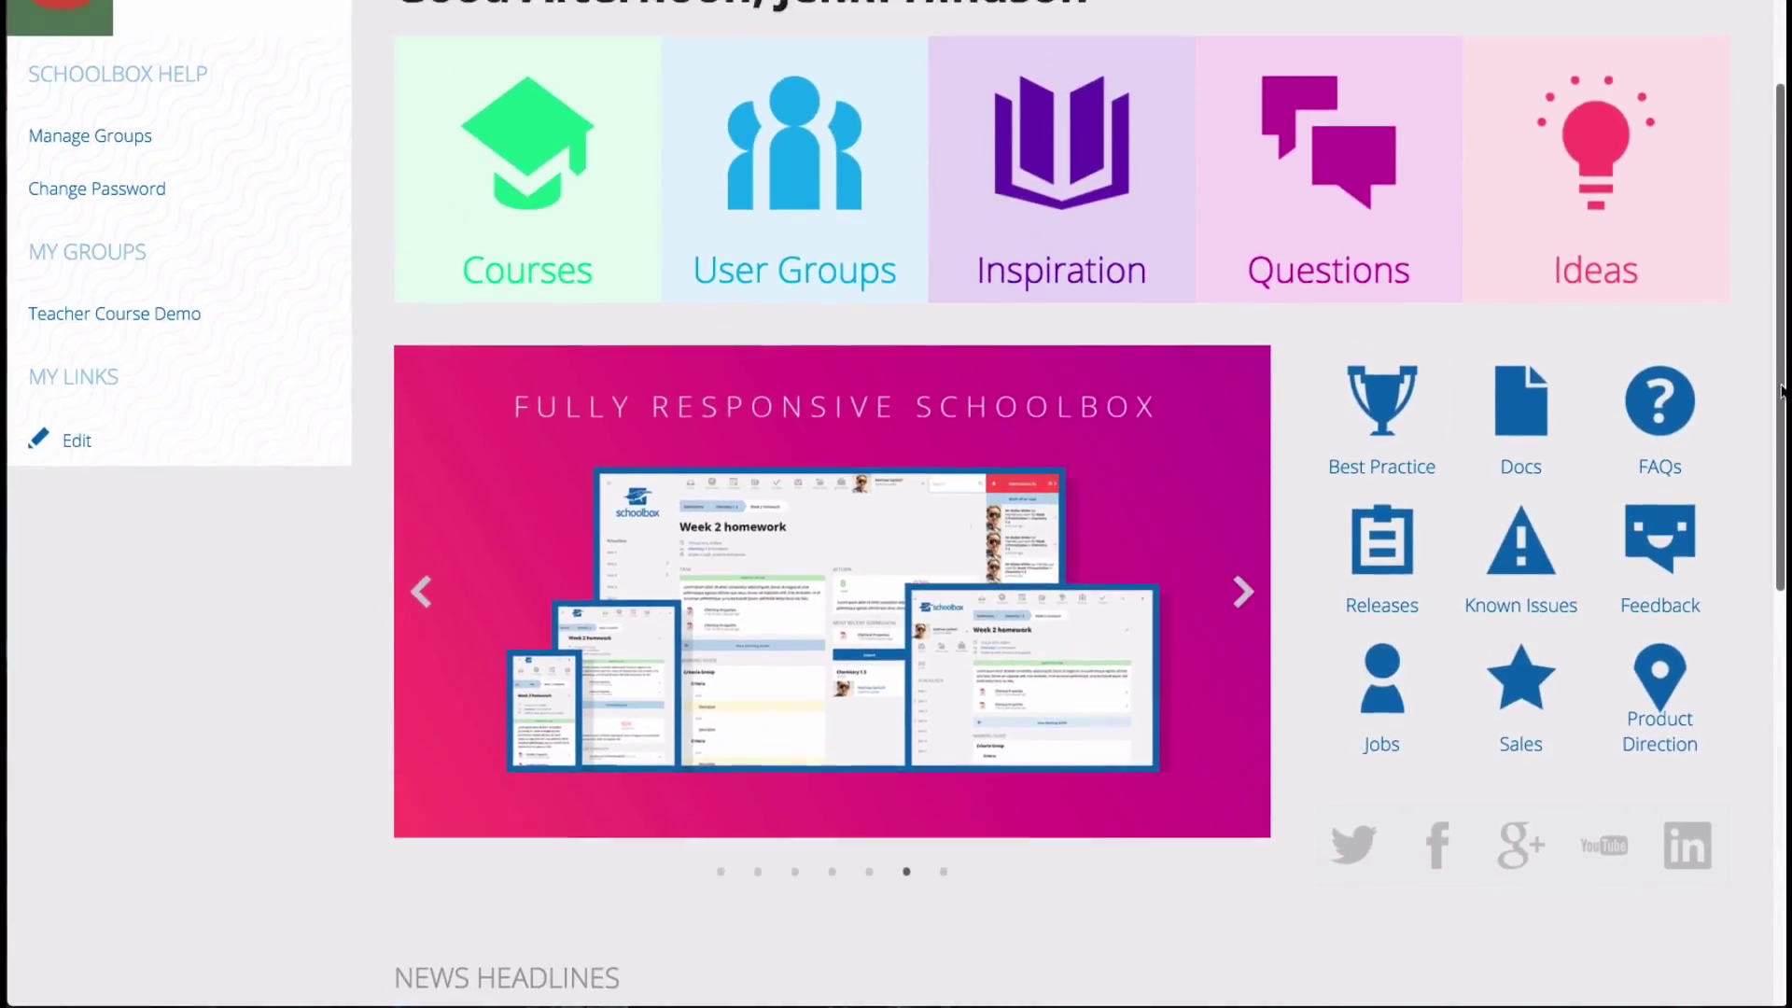